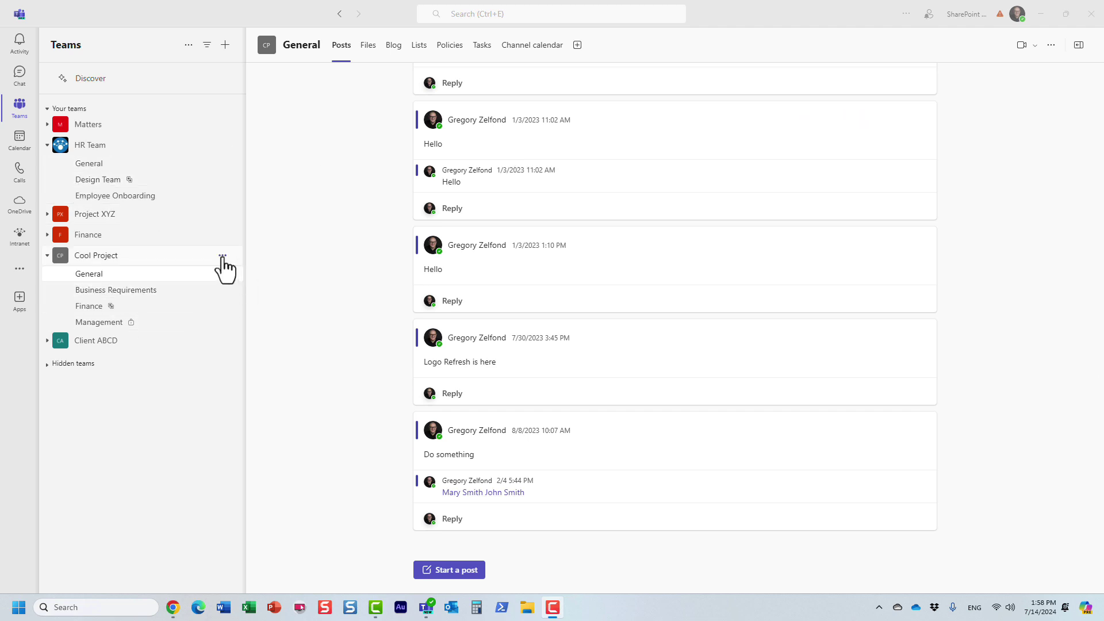
left_click(222, 257)
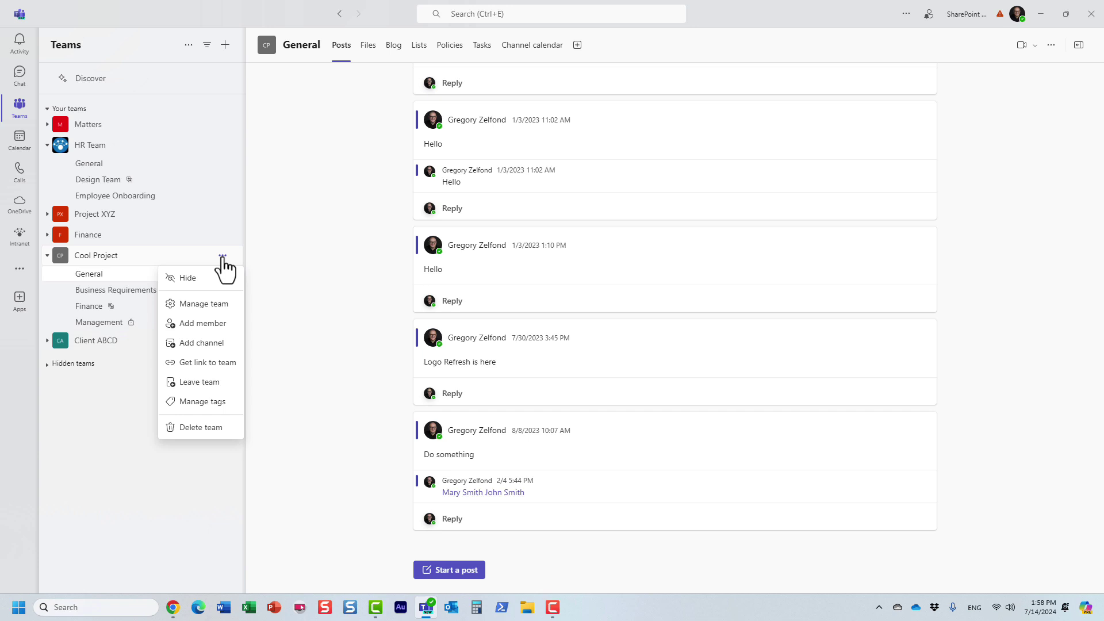
left_click(214, 343)
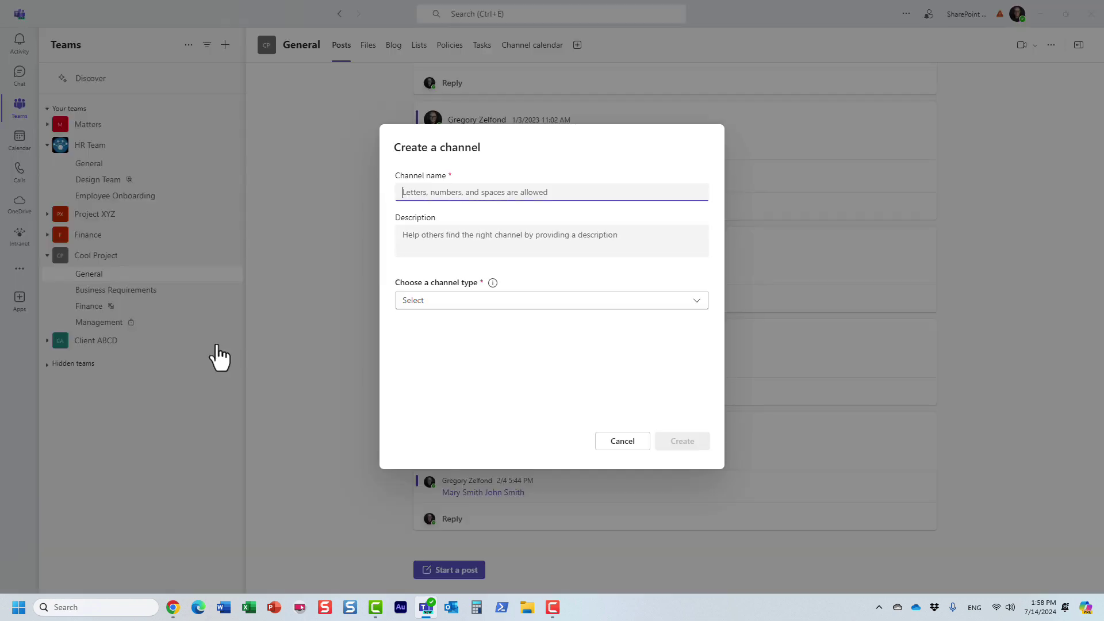
left_click(584, 302)
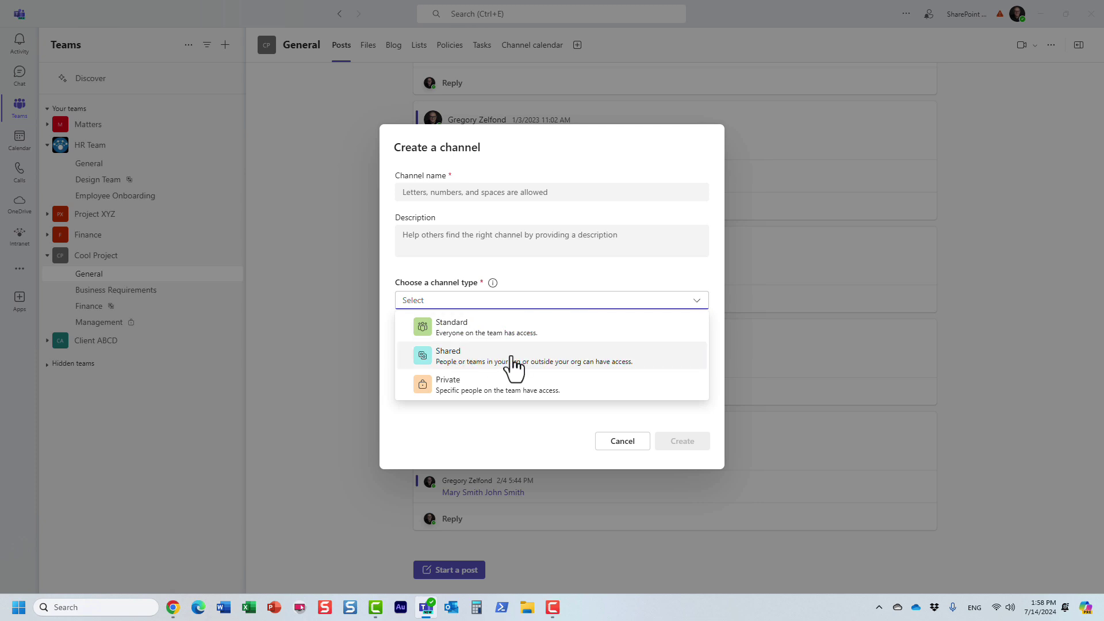
left_click(512, 359)
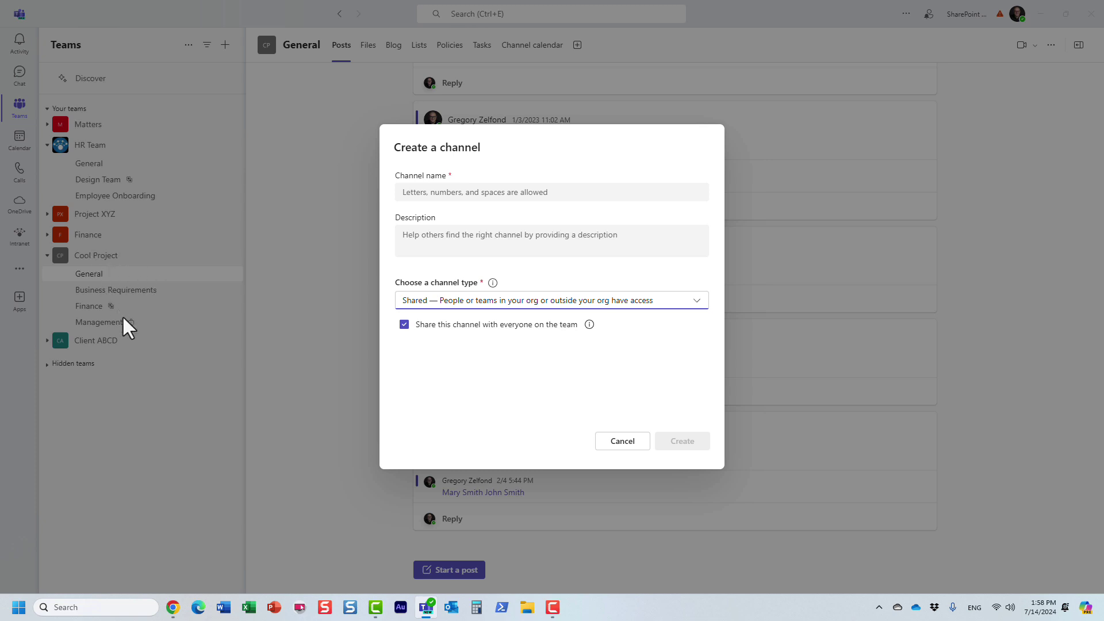
left_click(628, 443)
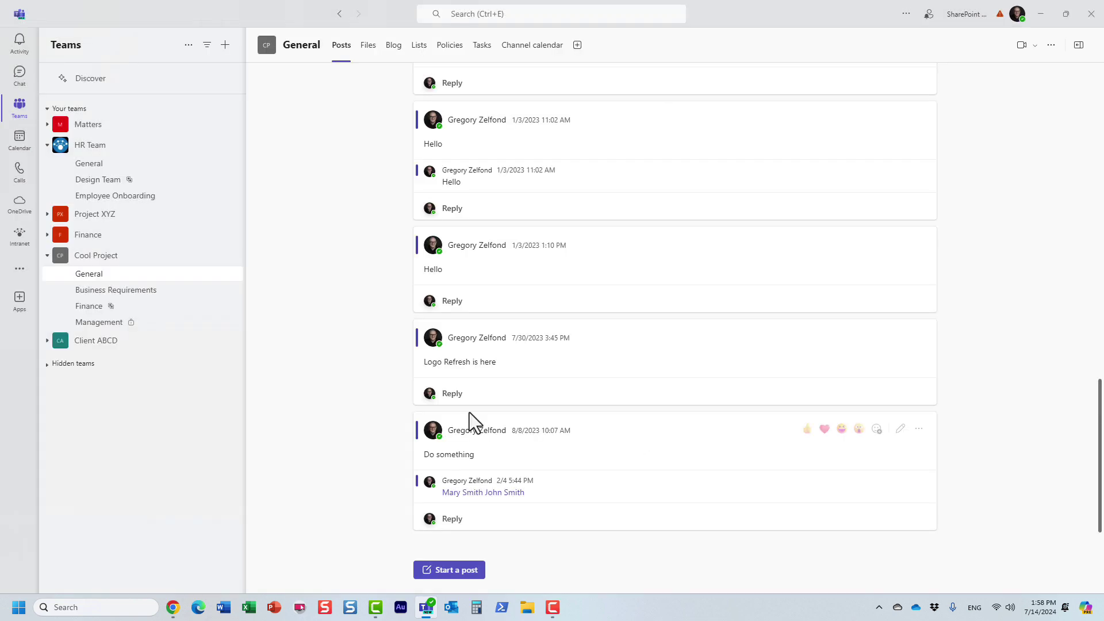
Open the management page of Cool Project's Finance channel and examine its options for sharing the channel.
left_click(88, 311)
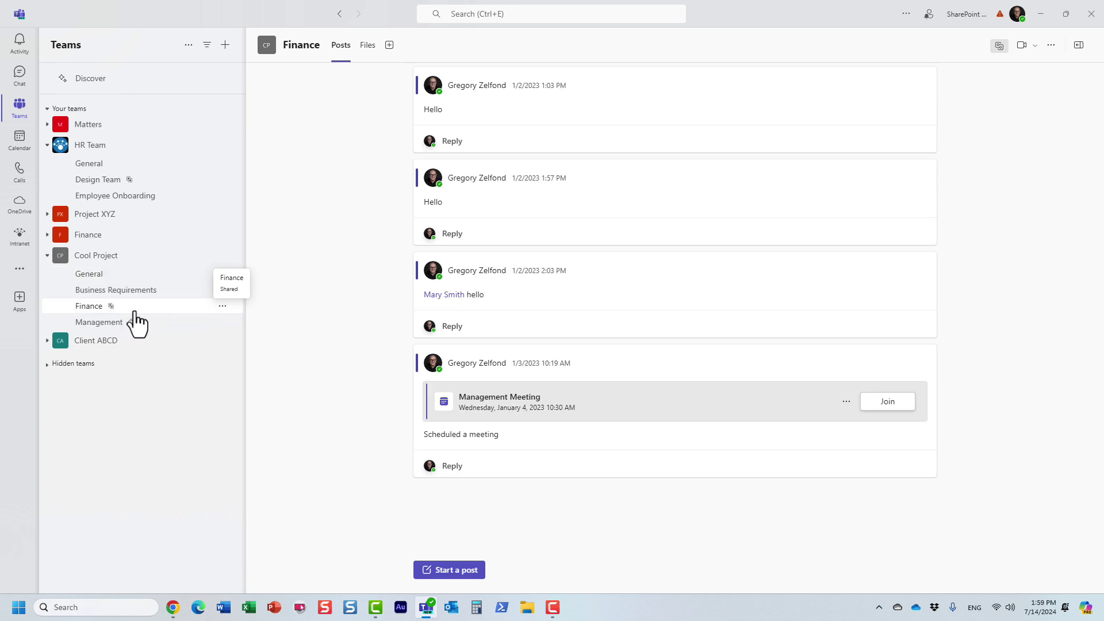
left_click(223, 307)
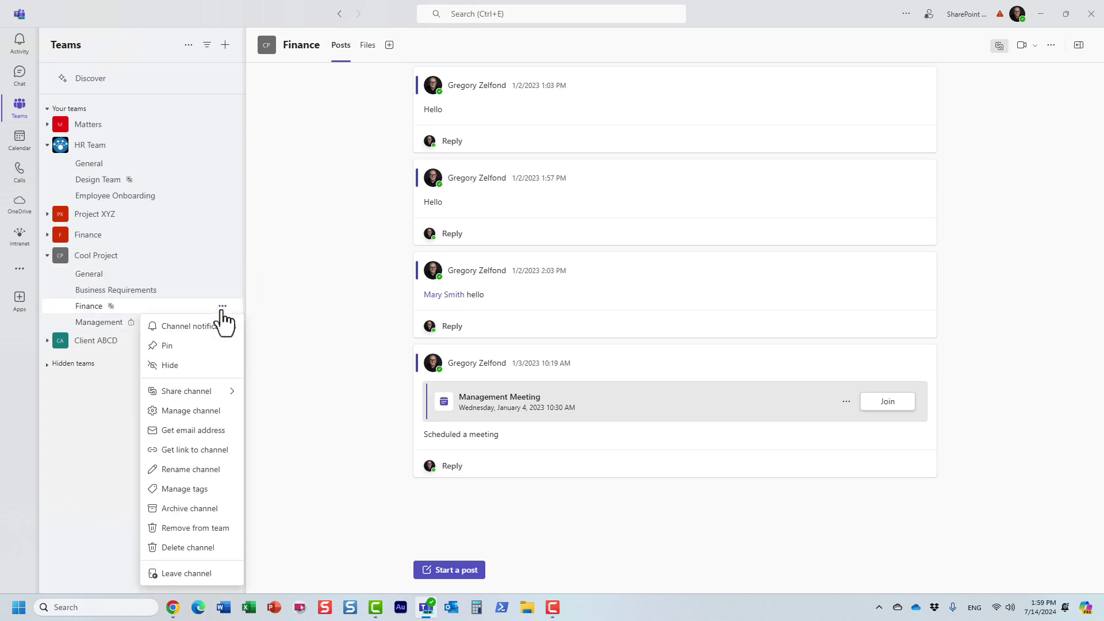
left_click(221, 410)
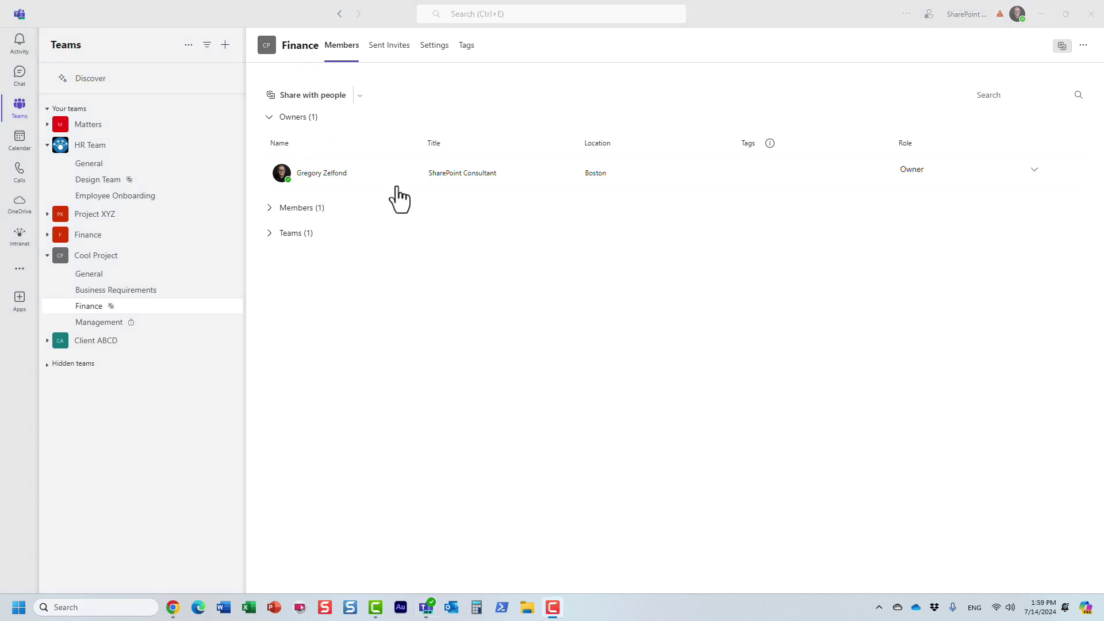
left_click(361, 96)
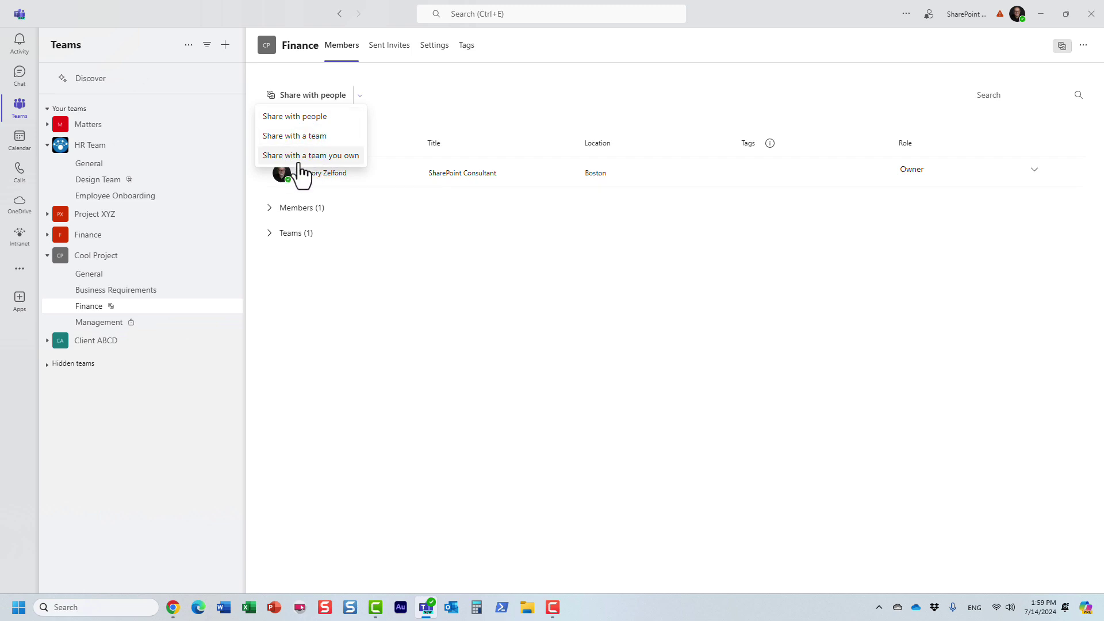
left_click(456, 122)
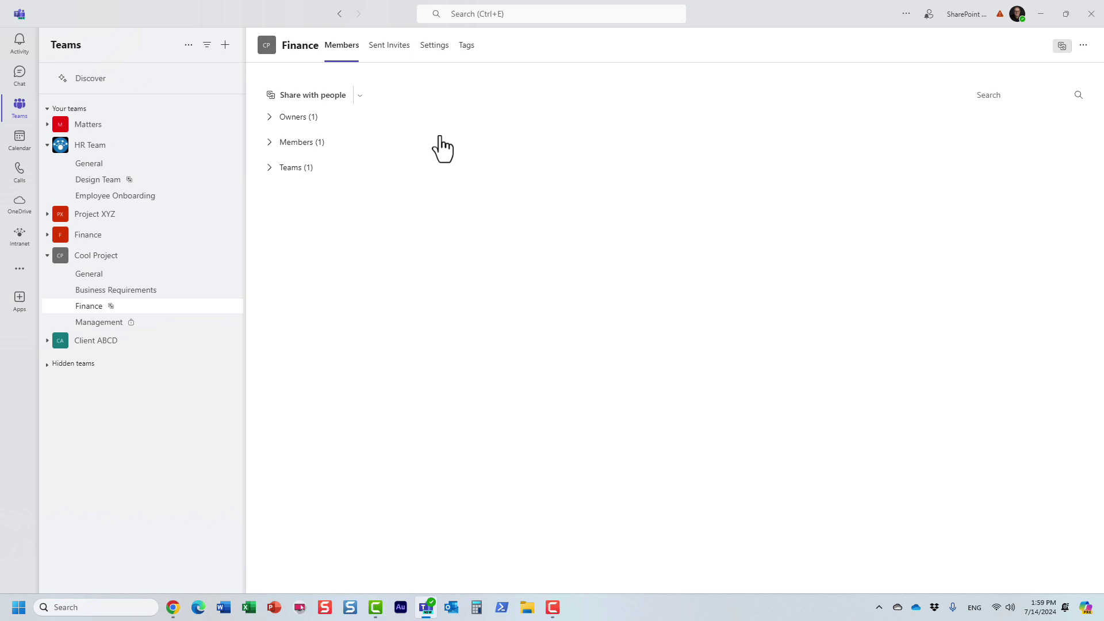
Share Cool Project's Finance channel with two people from the organization, both with the Member role.
left_click(223, 308)
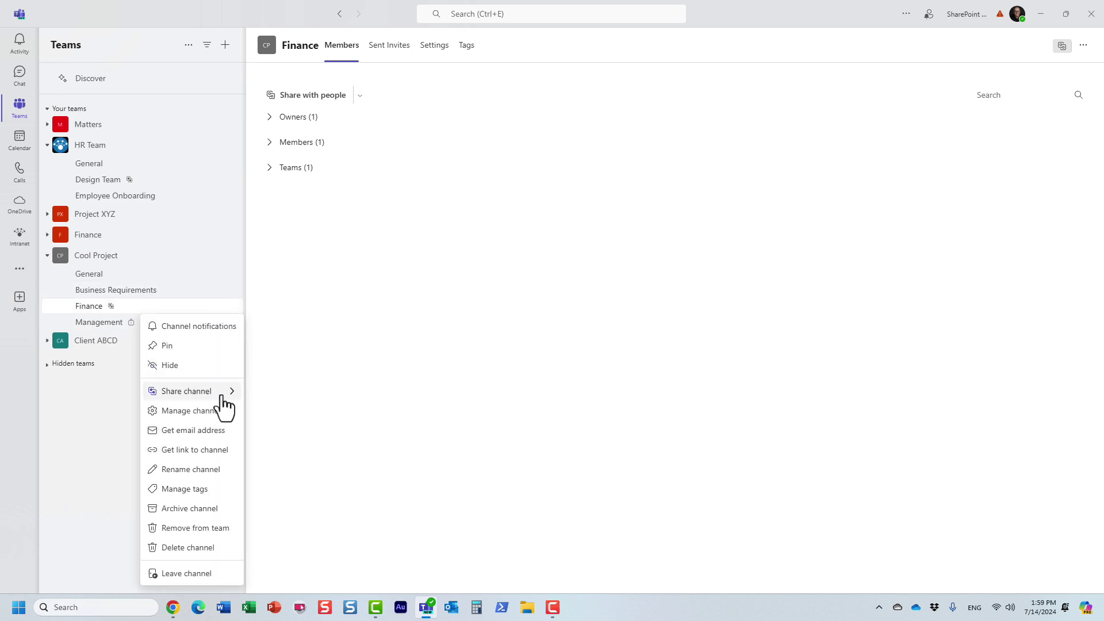
mouse_move(225, 404)
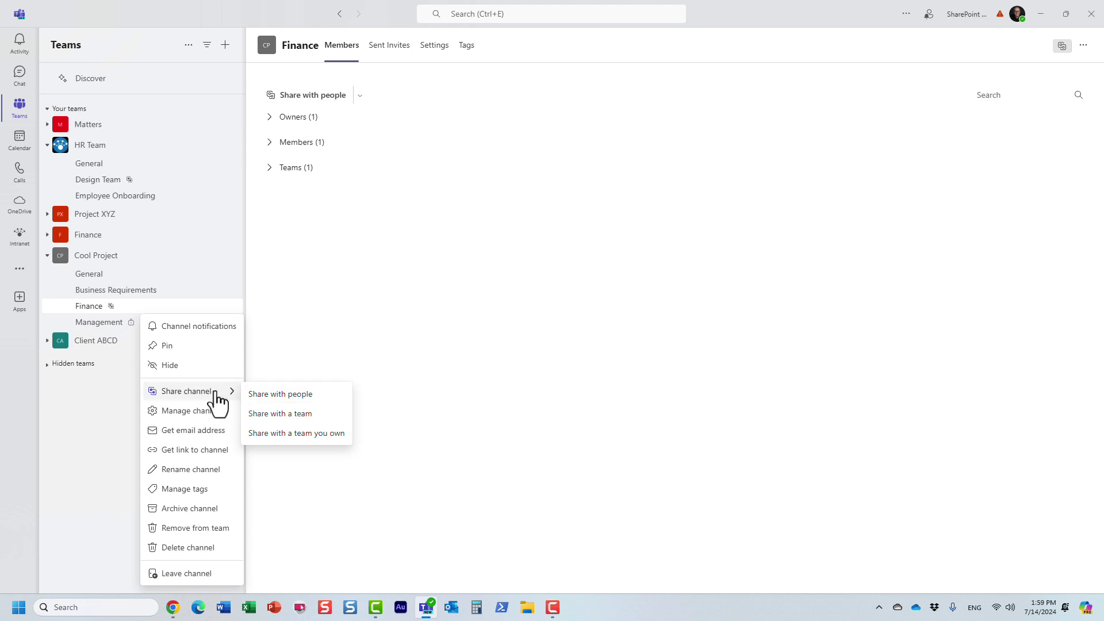
left_click(304, 397)
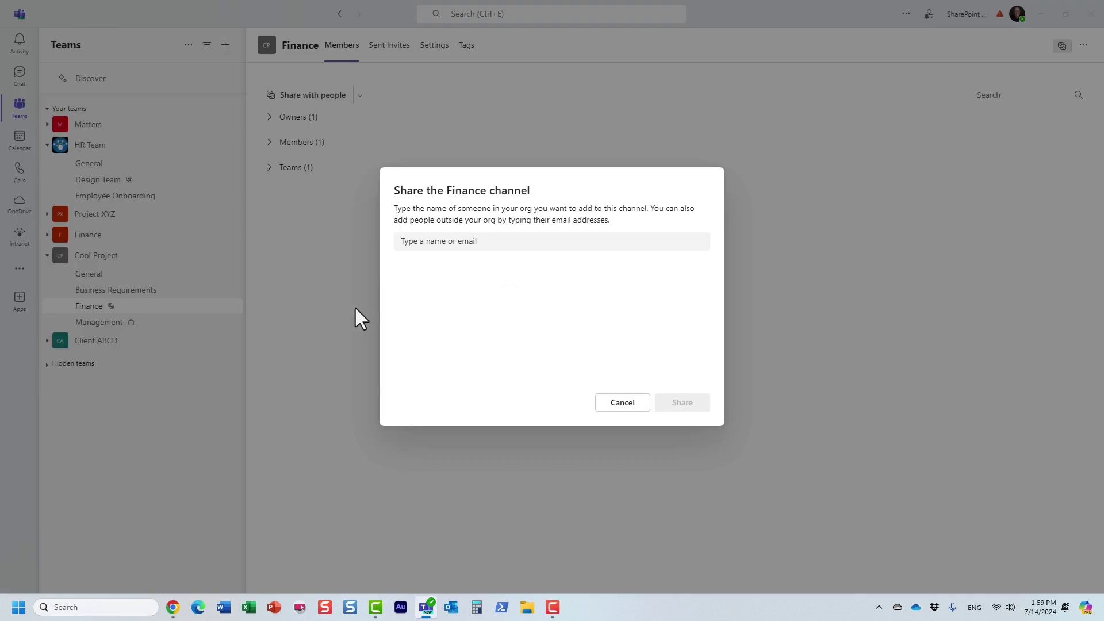
left_click(423, 236)
type("Mary")
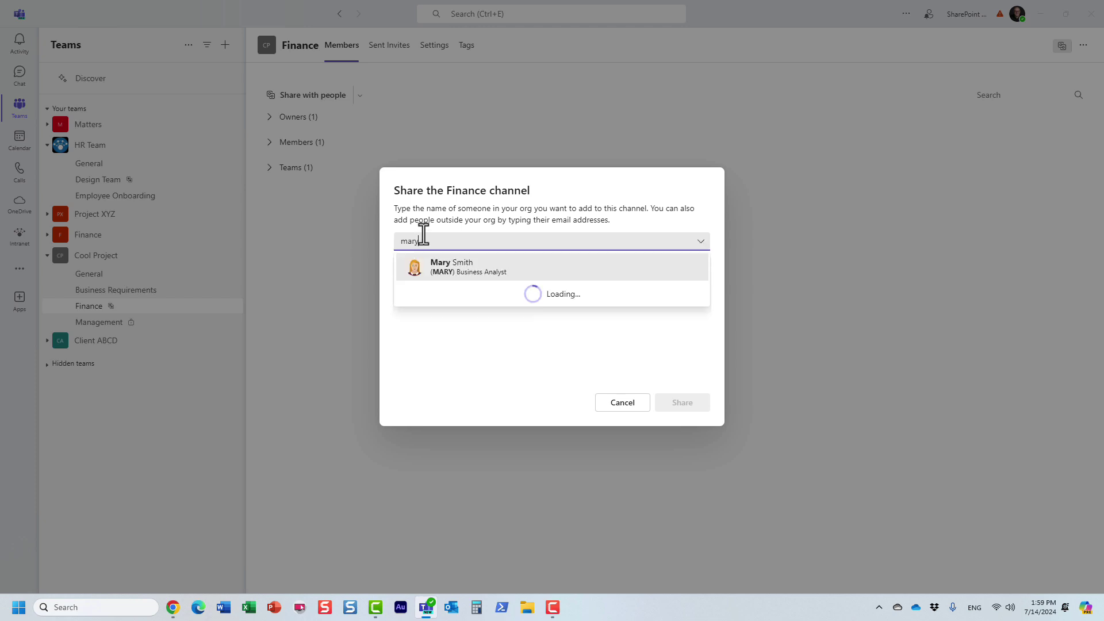
left_click(513, 264)
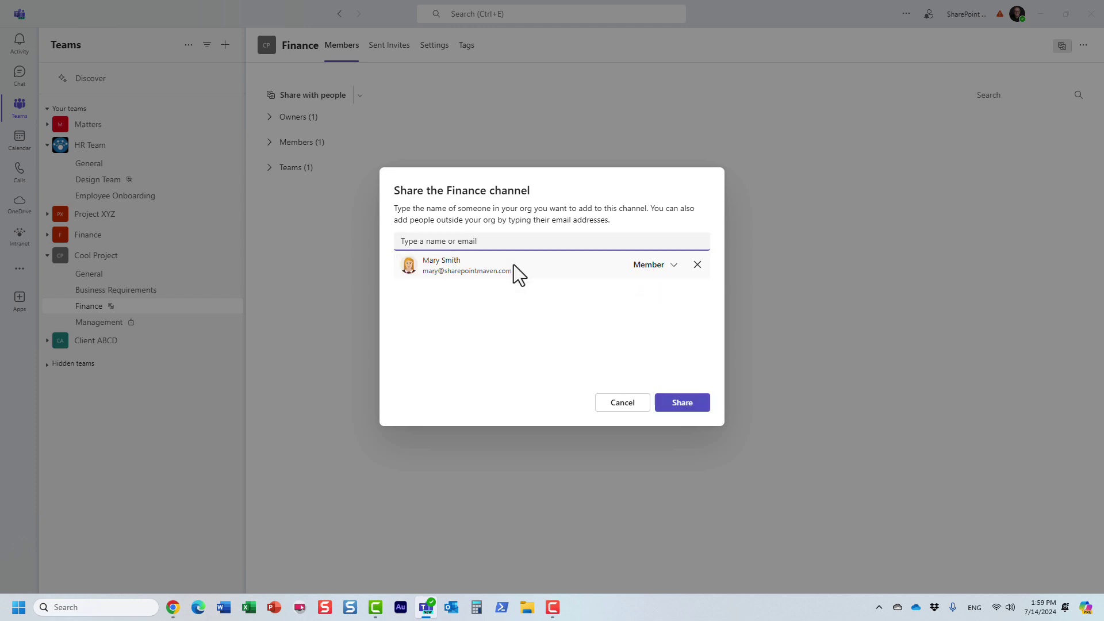
type("john")
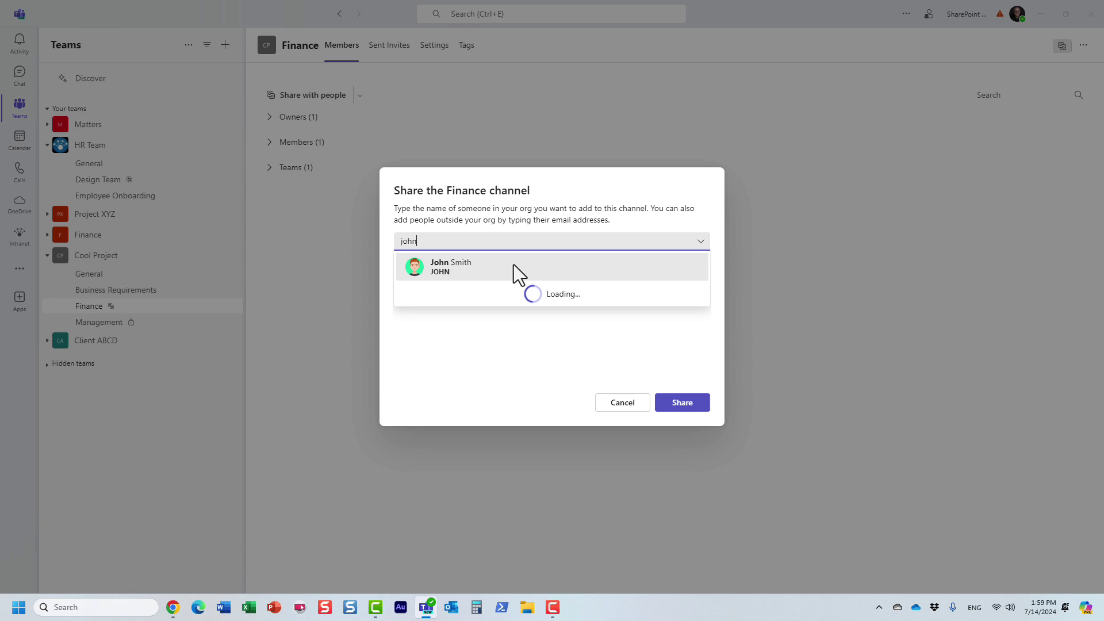
left_click(489, 263)
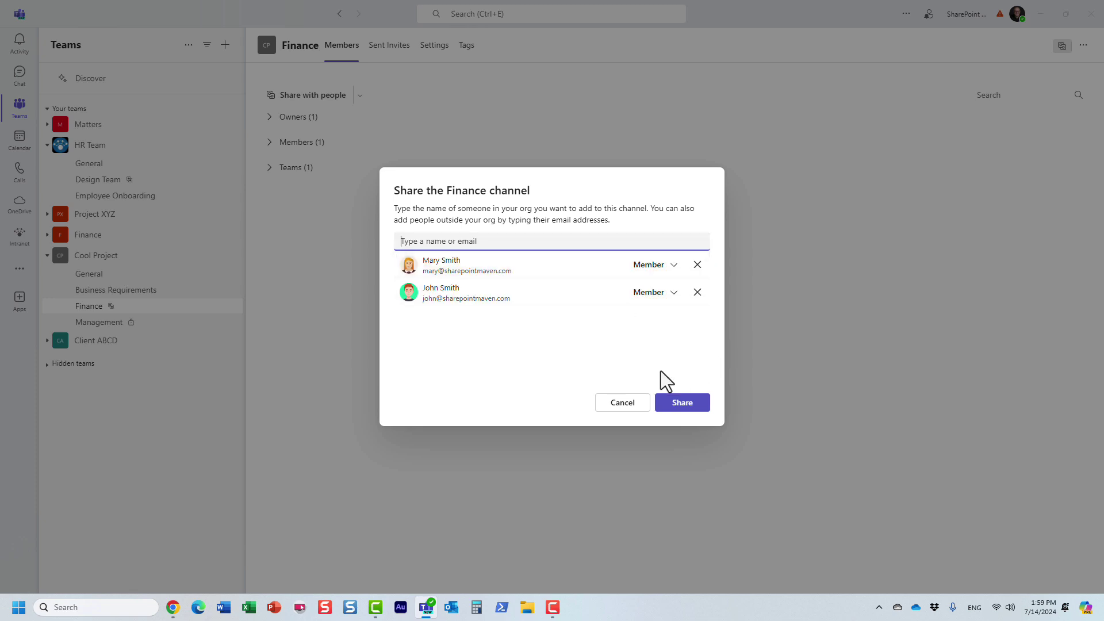
left_click(673, 295)
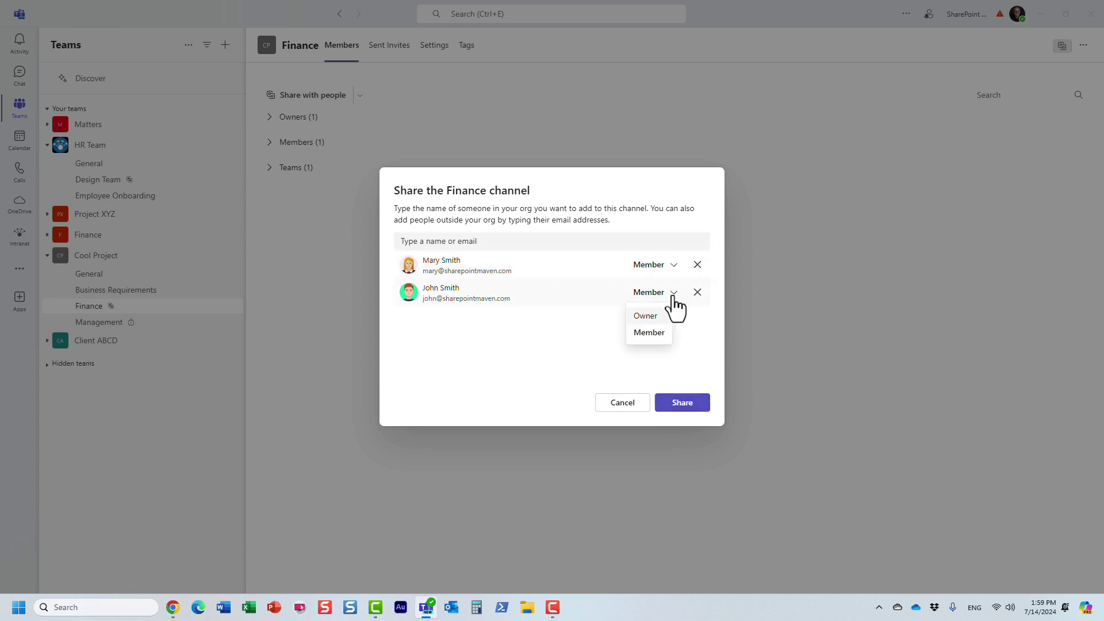
left_click(698, 322)
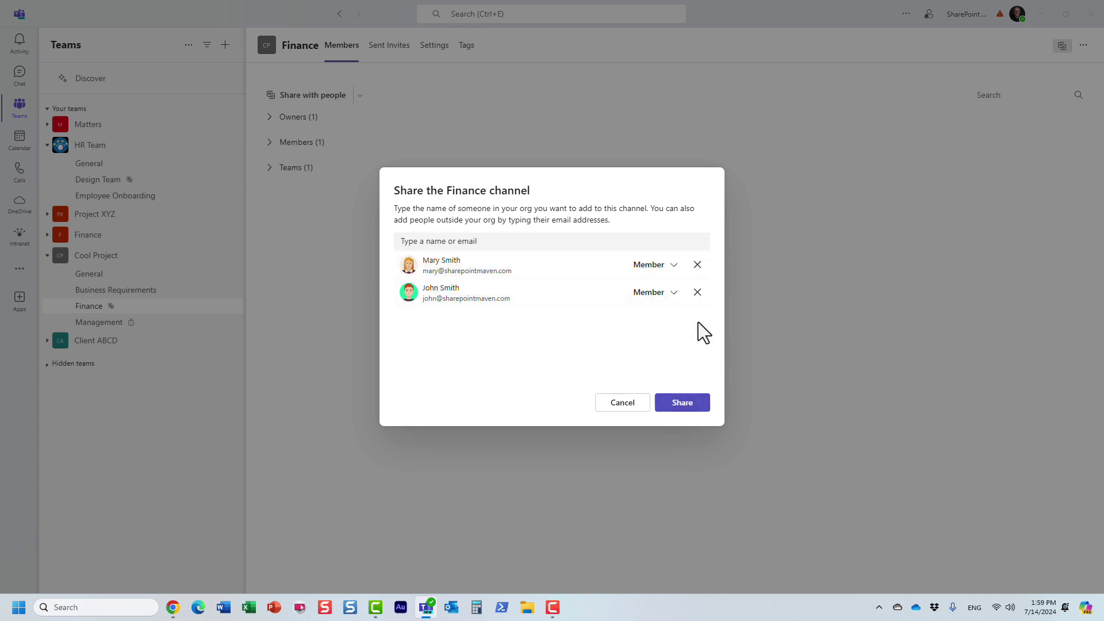
left_click(683, 405)
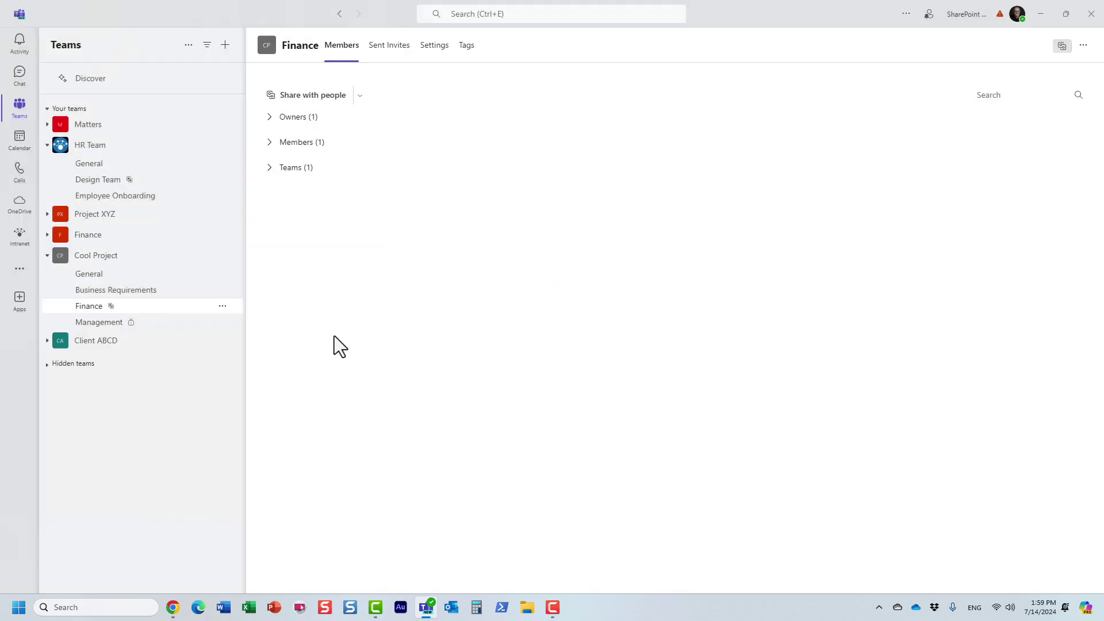
Share the Finance channel with another team by sending an invite to that team's owner, the Business Analyst.
left_click(161, 291)
left_click(151, 306)
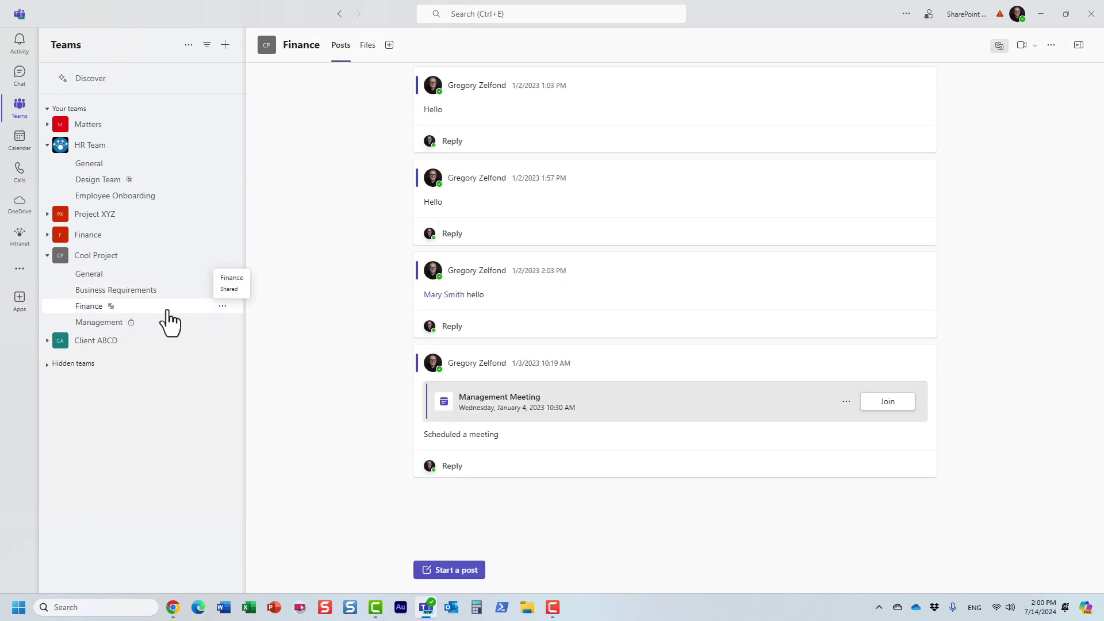
left_click(222, 307)
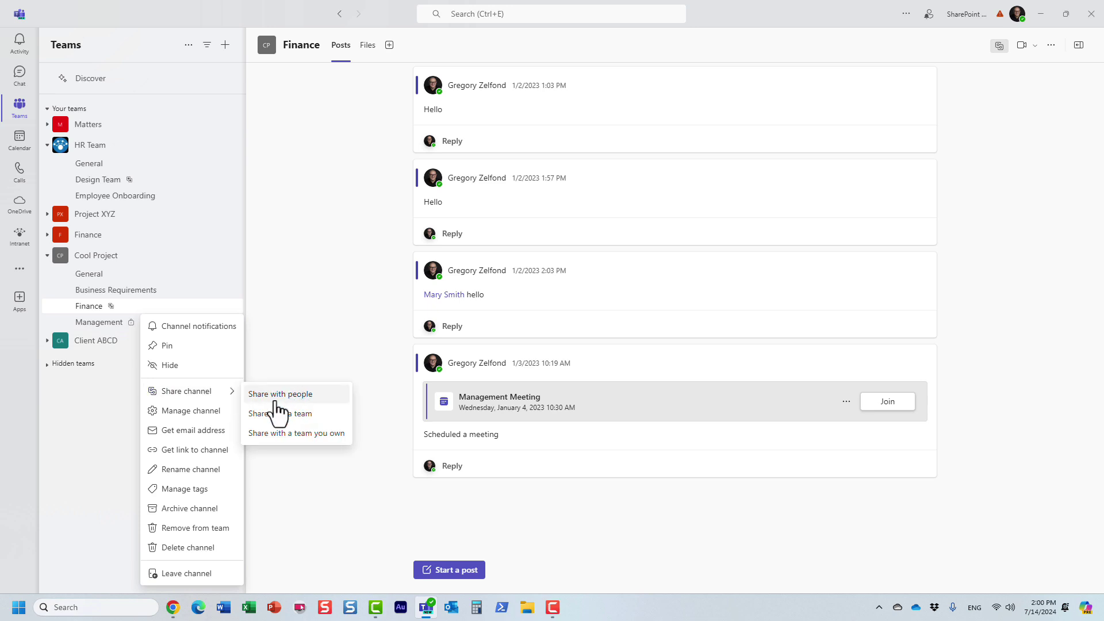
left_click(314, 433)
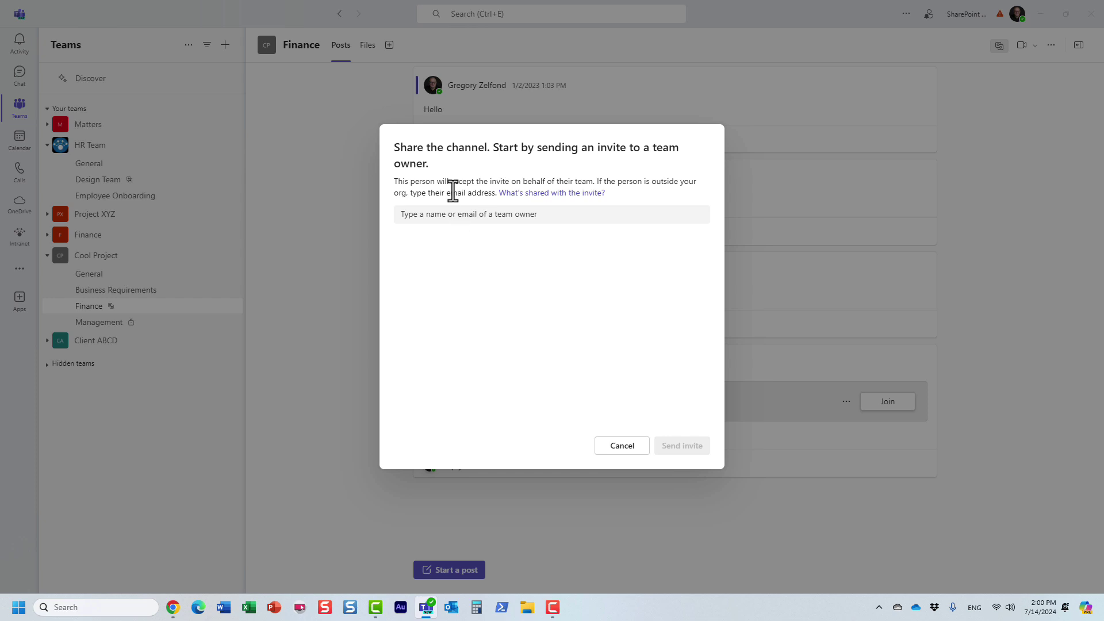
left_click(423, 216)
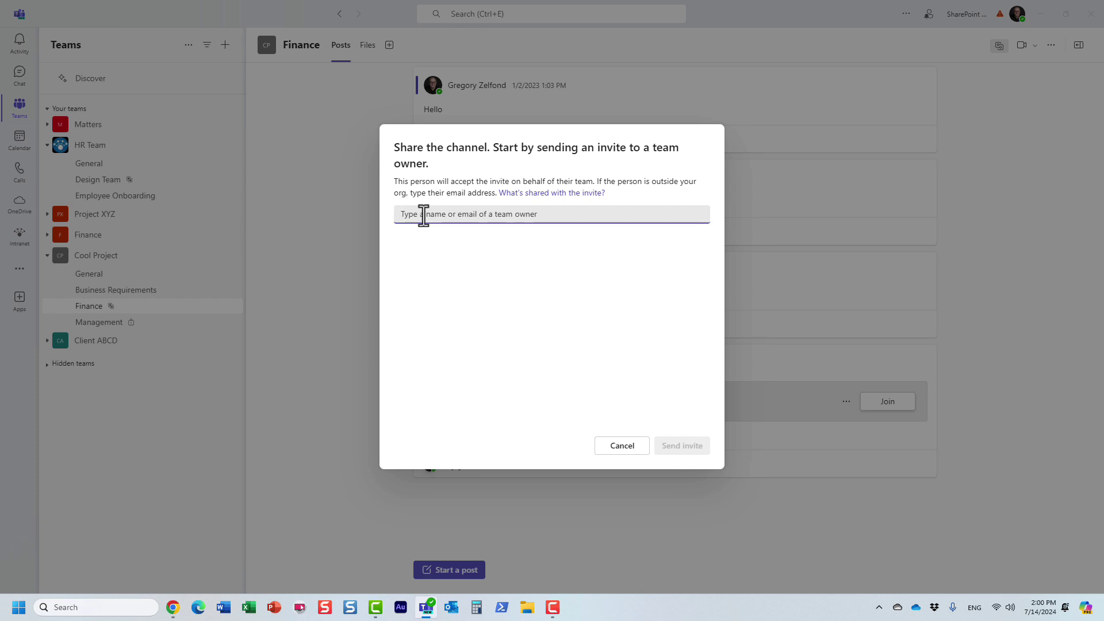
type("mary")
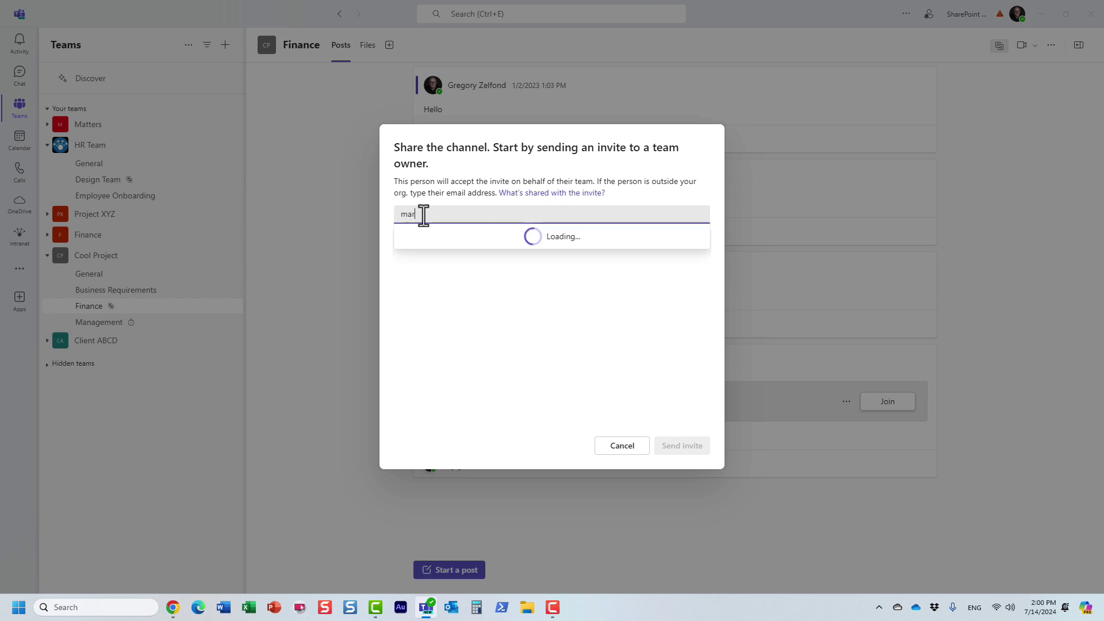
left_click(460, 240)
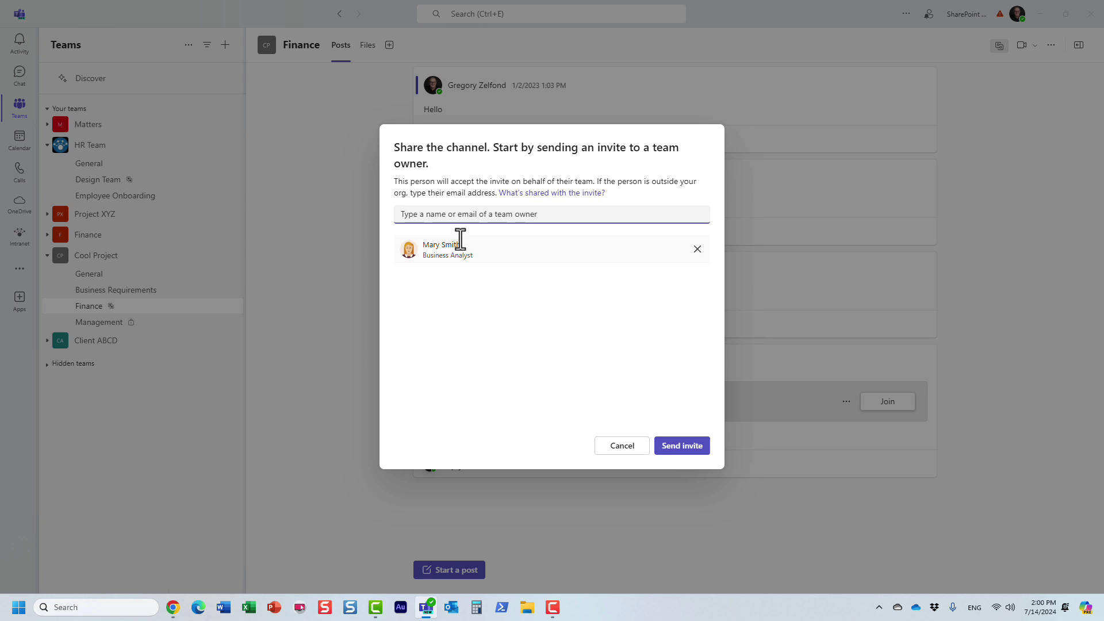
left_click(682, 446)
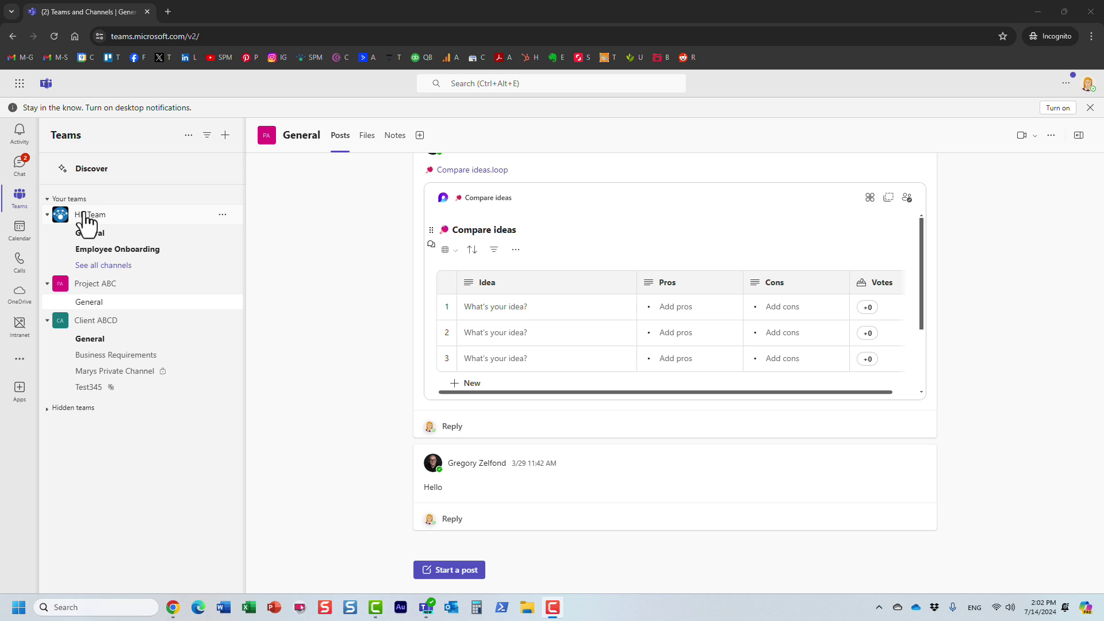
In the invited owner's browser session, accept the Finance channel invite from the activity feed and give their Cool Team-HR team access.
left_click(19, 138)
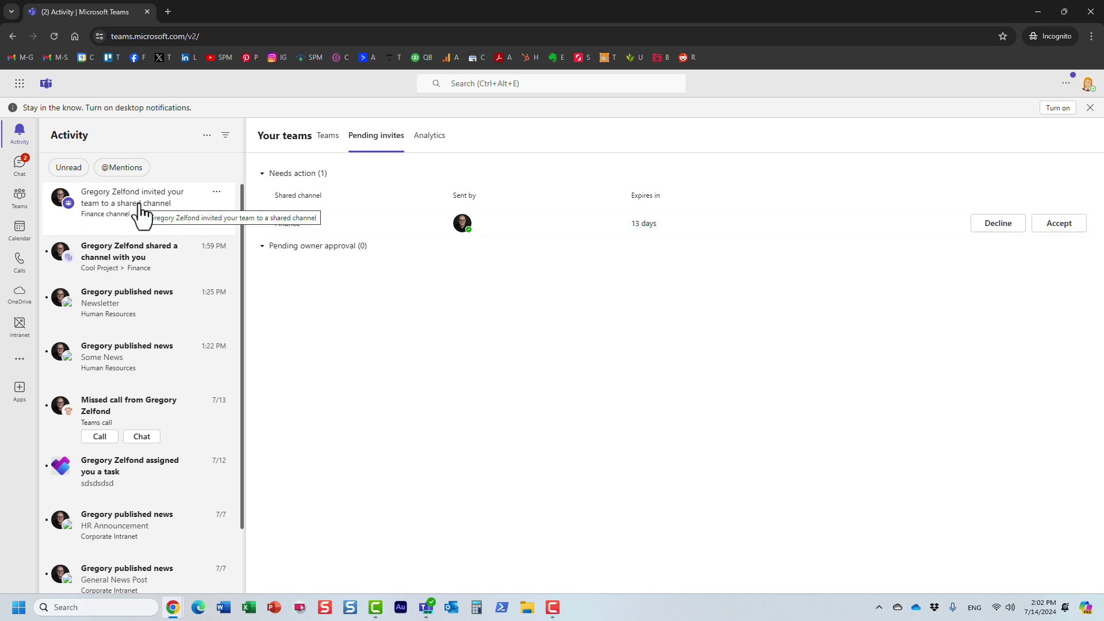
left_click(140, 214)
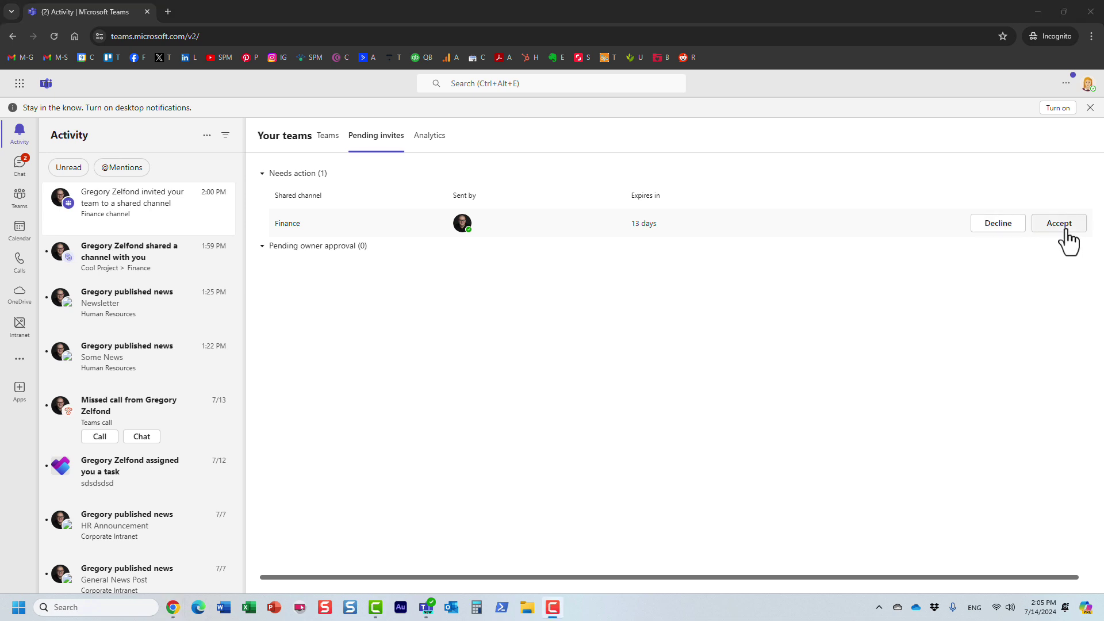
left_click(1064, 227)
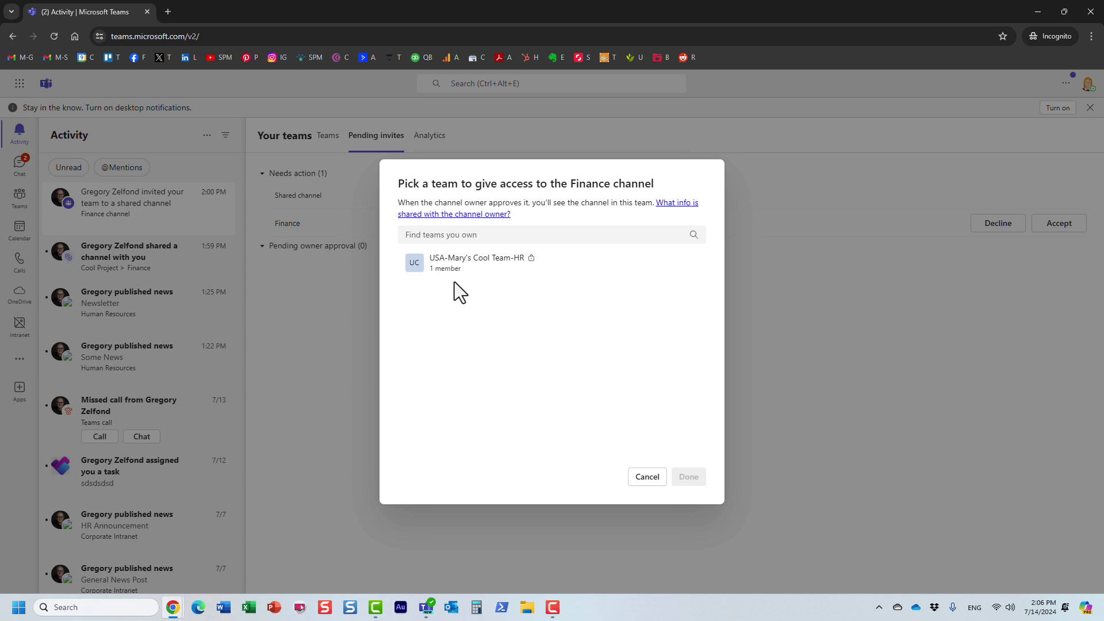
left_click(462, 264)
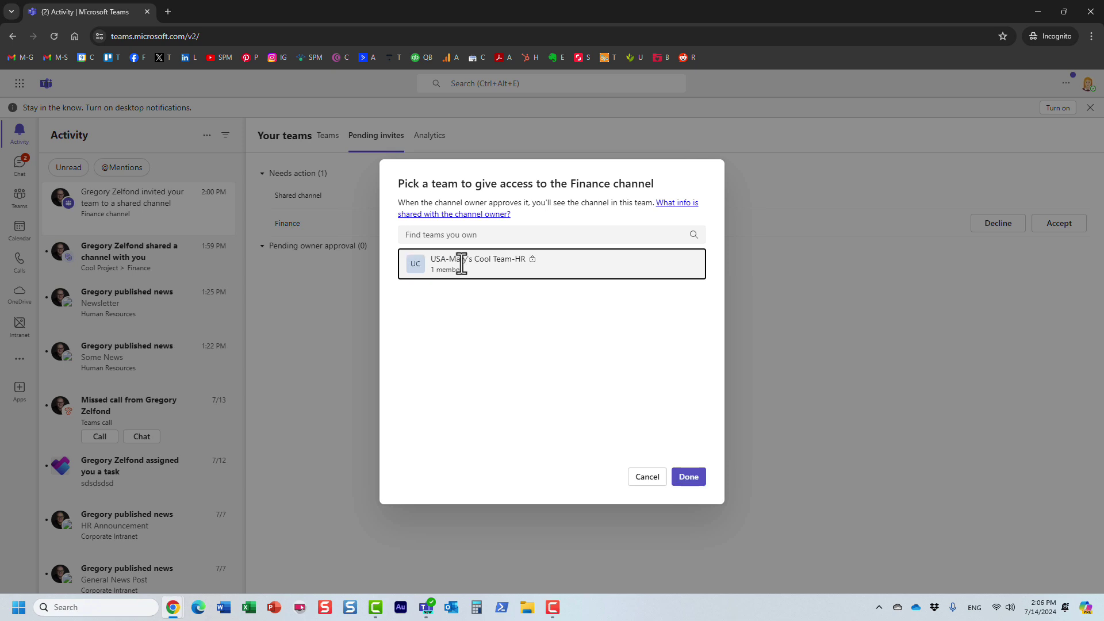
left_click(692, 485)
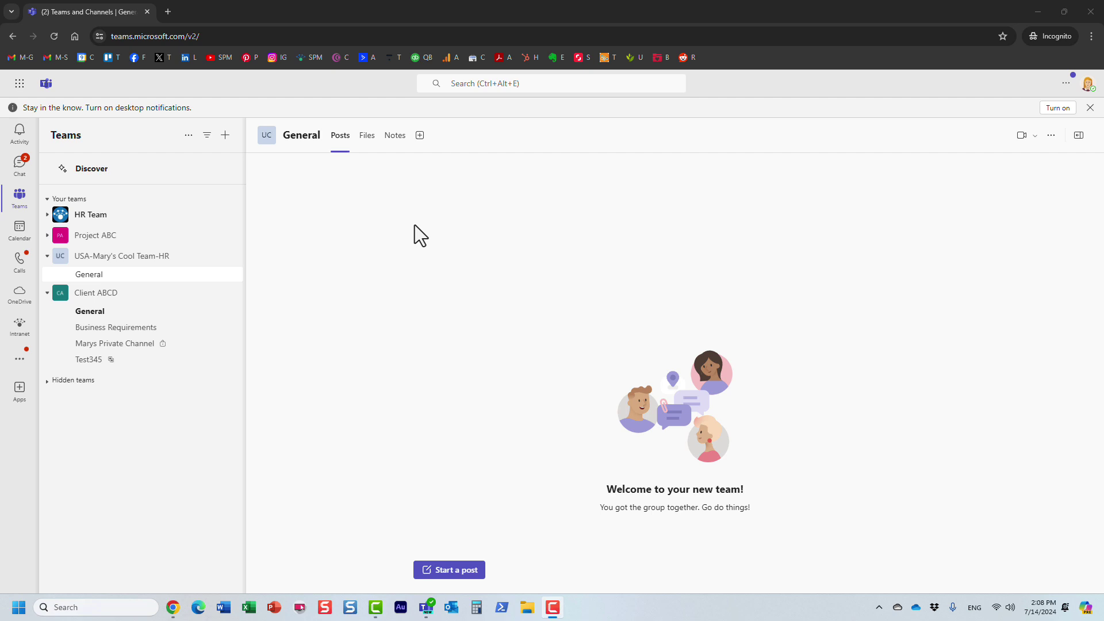
Check the Finance invite's approval status in the activity feed and switch to the channel owner's teams list in desktop Teams.
left_click(20, 138)
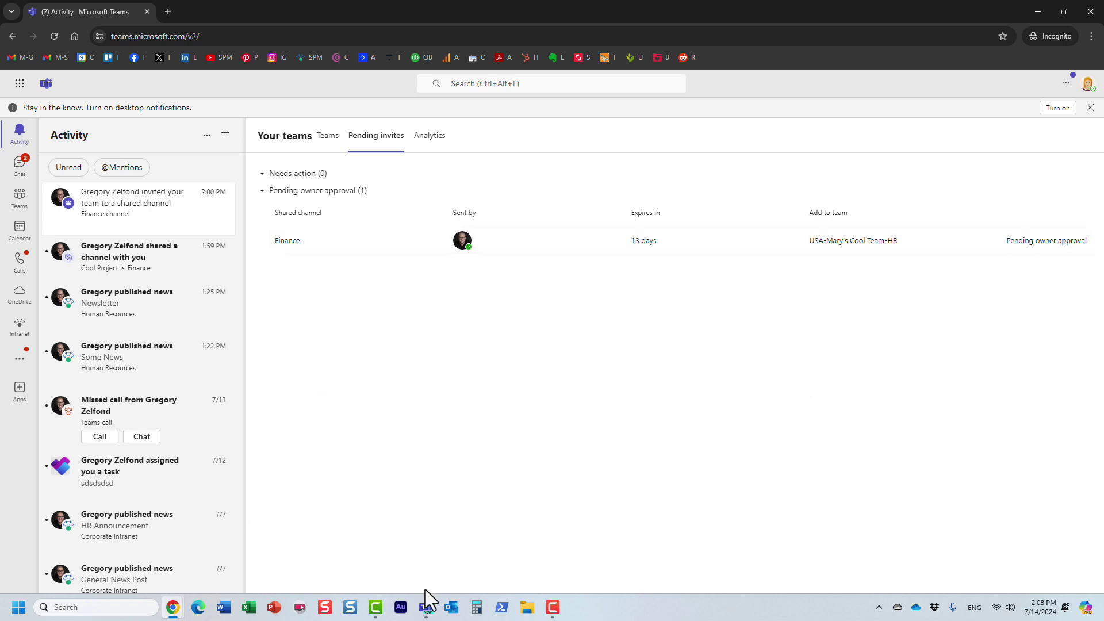
left_click(426, 614)
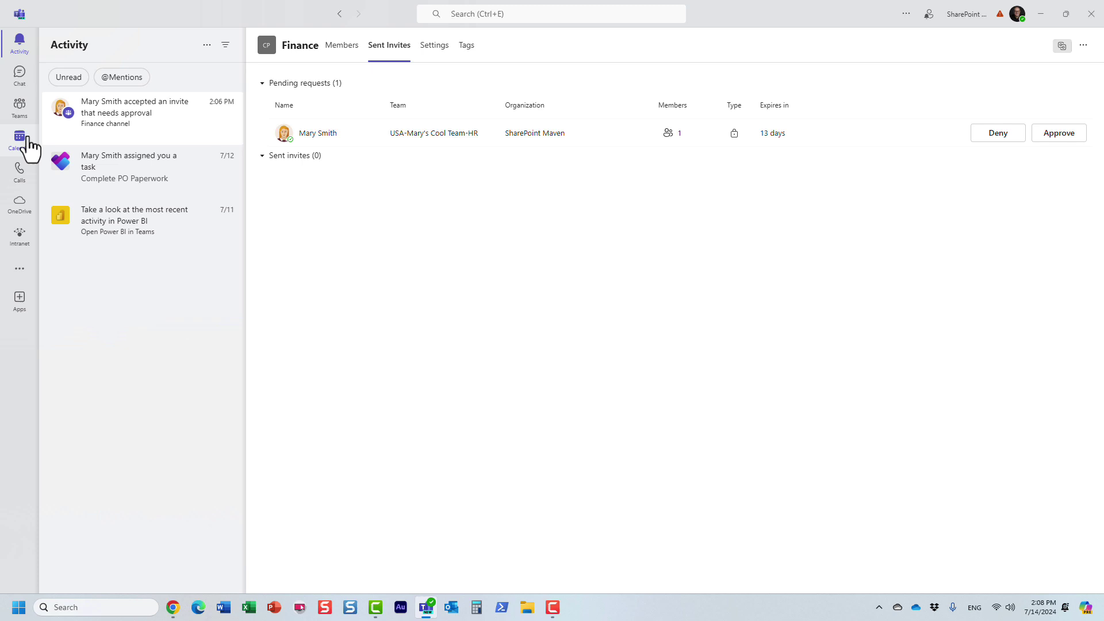
left_click(23, 121)
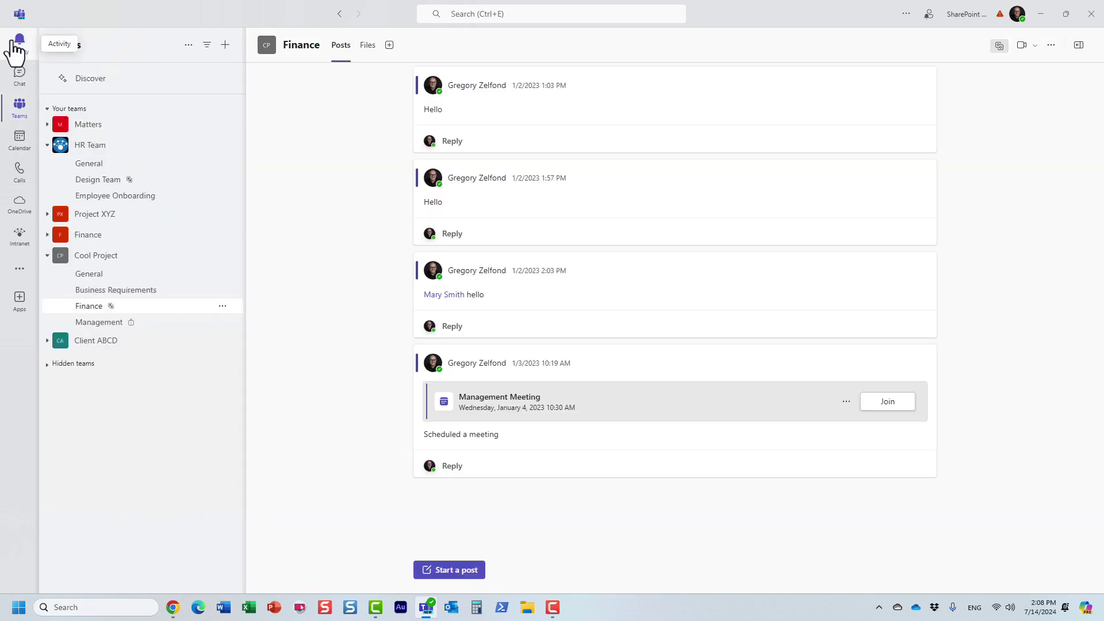
Open the accepted-invite notification in the activity feed and approve the Cool Team-HR team's pending request for the Finance channel.
left_click(19, 52)
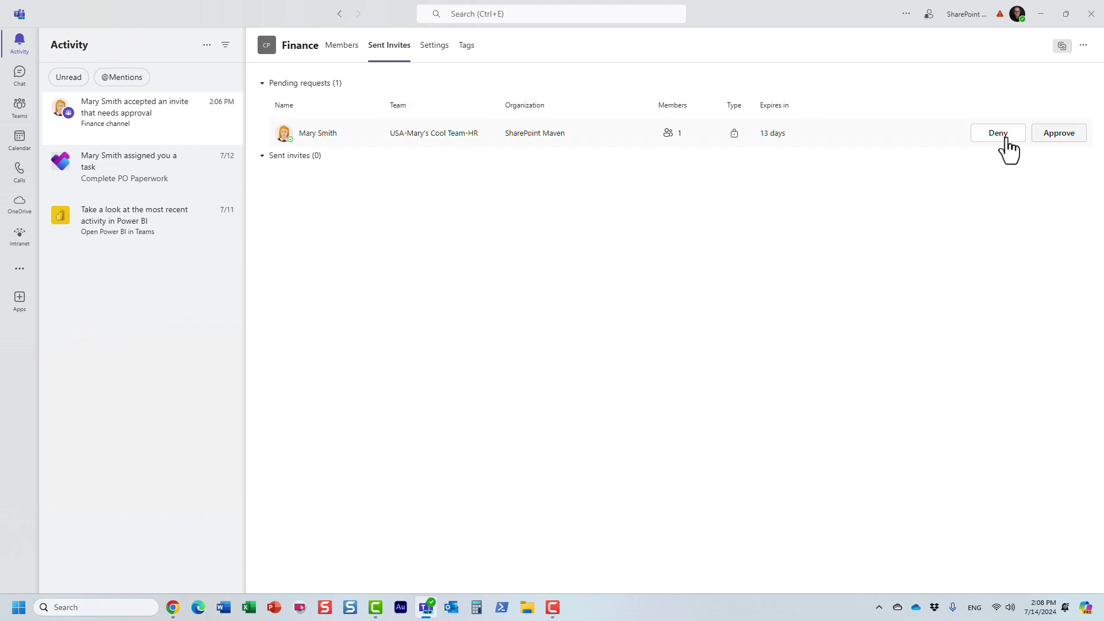
left_click(1062, 138)
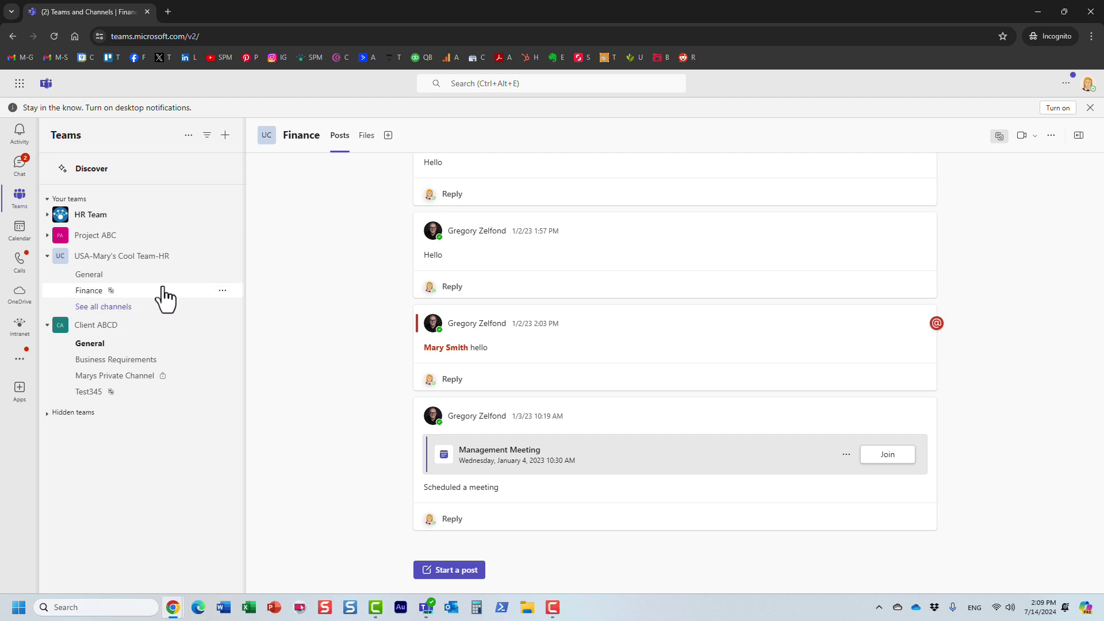
In the invited owner's browser session, review the shared Finance channel's options and the Cool Team-HR team's shared channels from other teams.
left_click(222, 291)
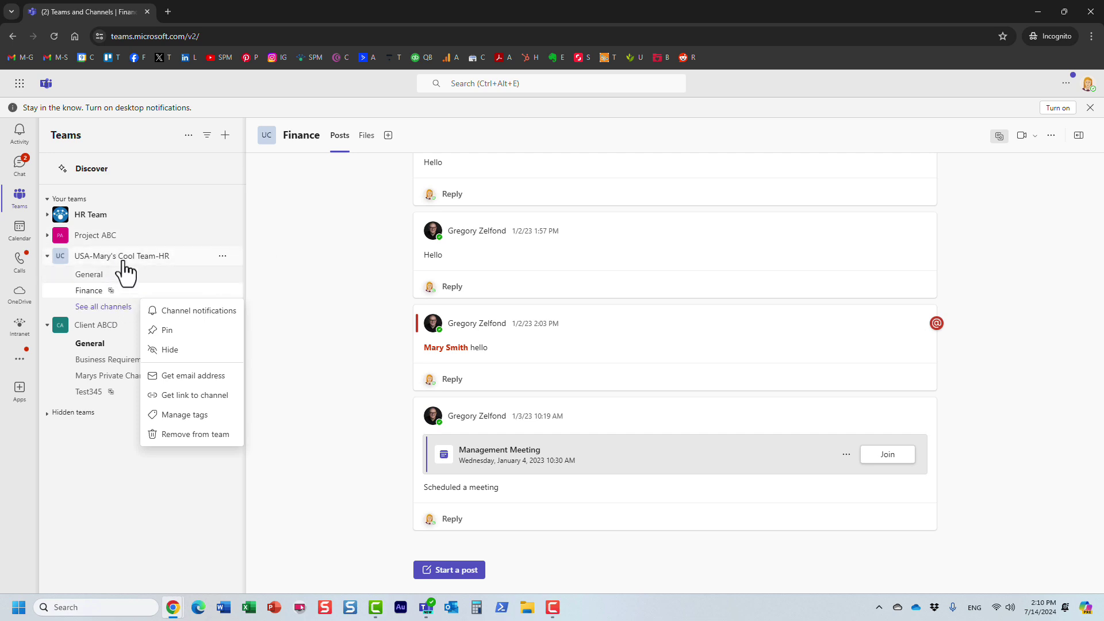
left_click(223, 256)
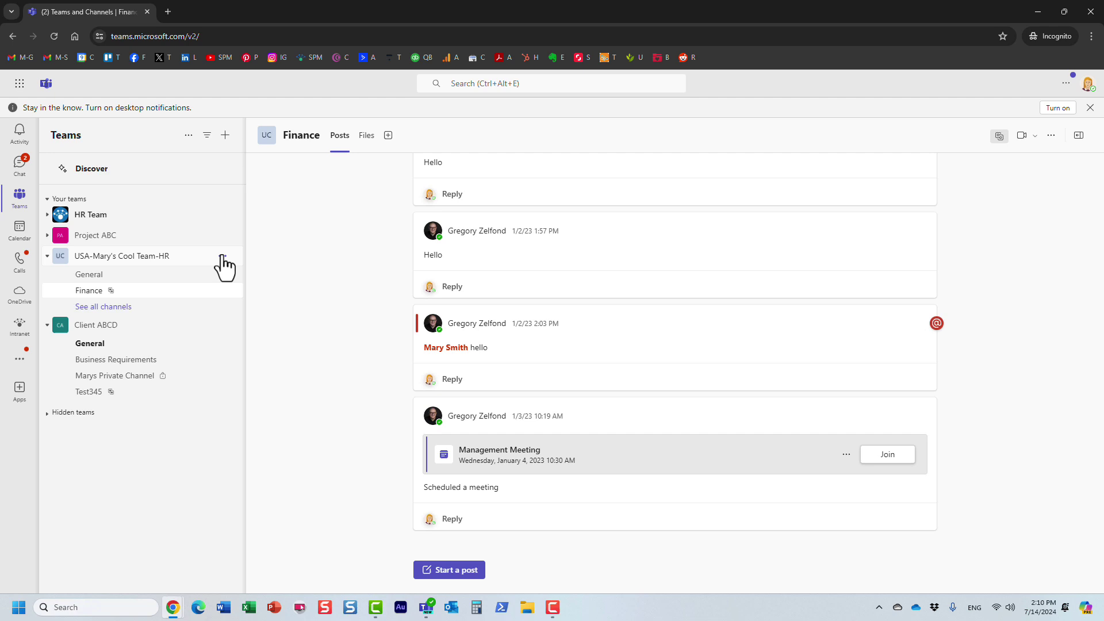
left_click(222, 257)
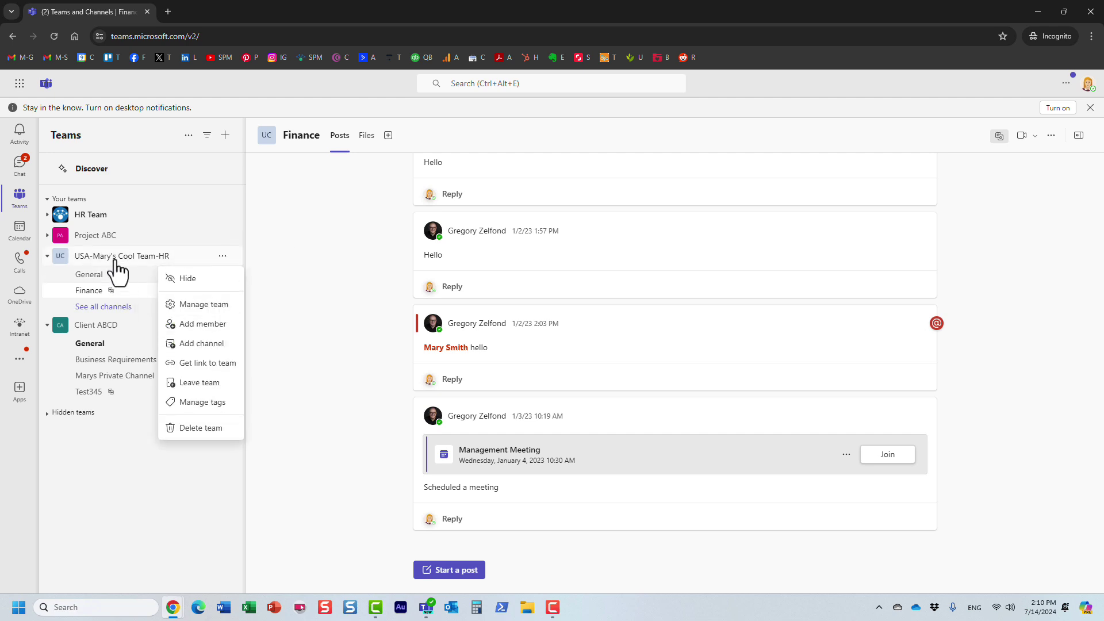
left_click(217, 305)
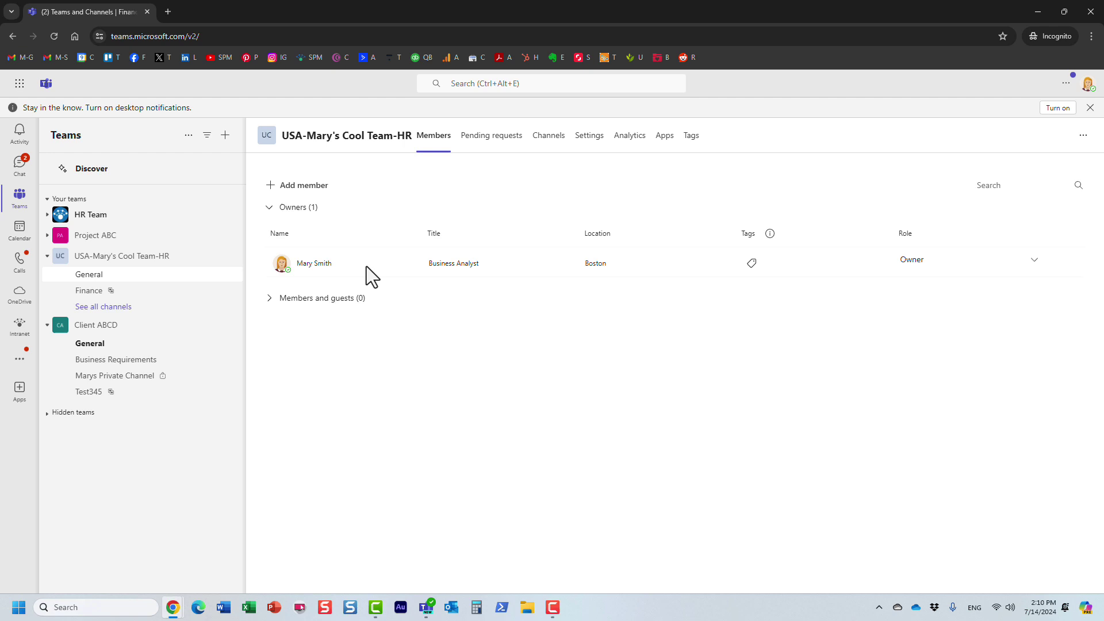
left_click(551, 141)
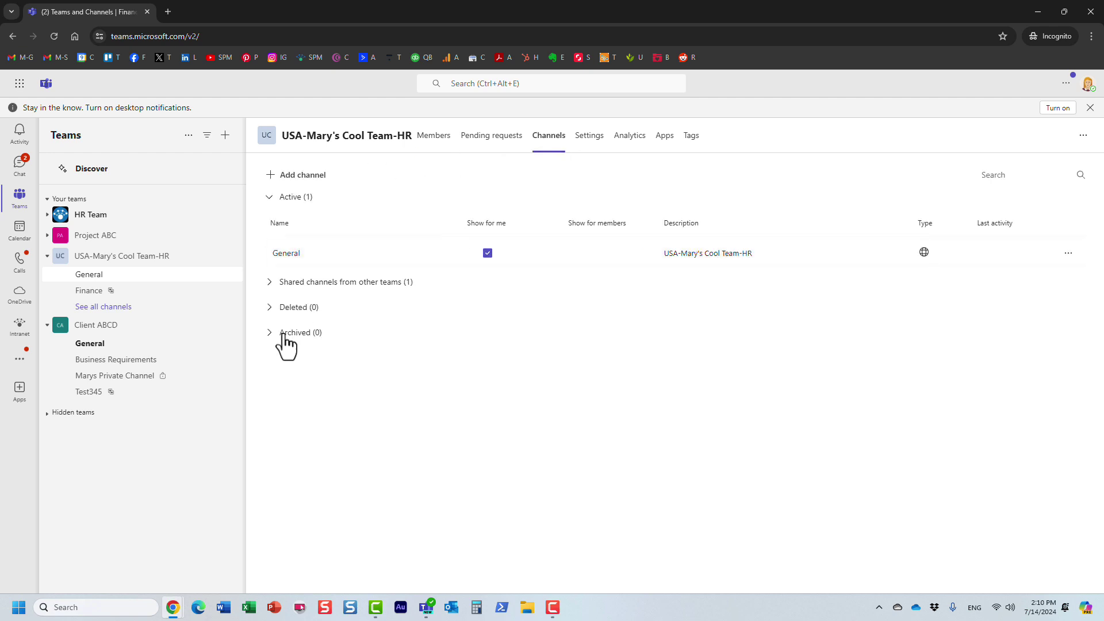
left_click(269, 283)
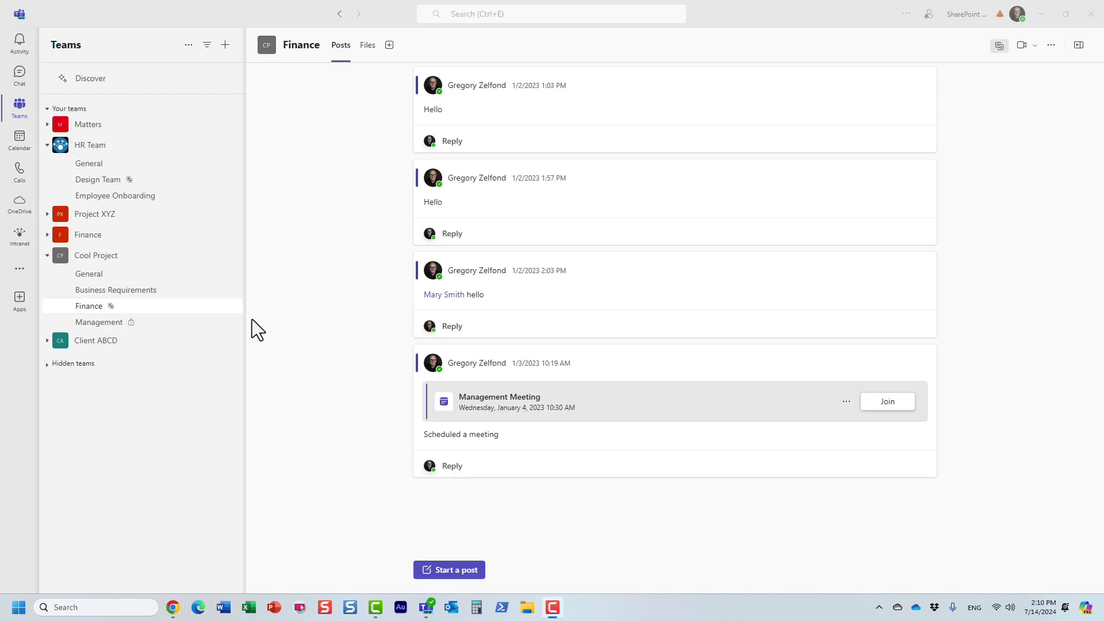
In desktop Teams, share Cool Project's Finance channel with HR Team as a team you own.
left_click(222, 308)
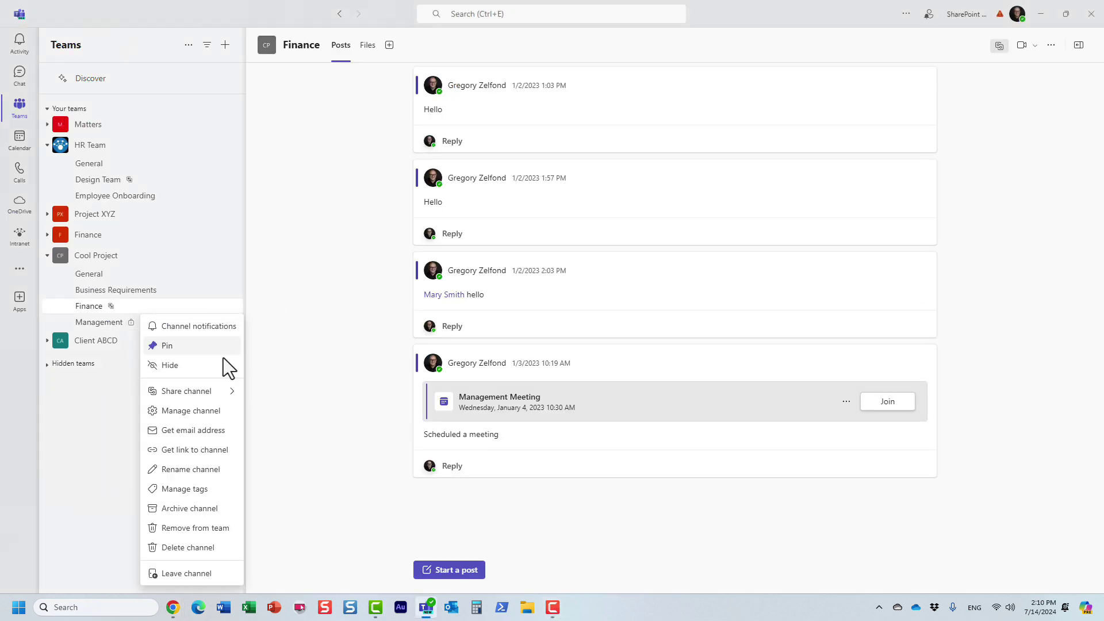
mouse_move(210, 399)
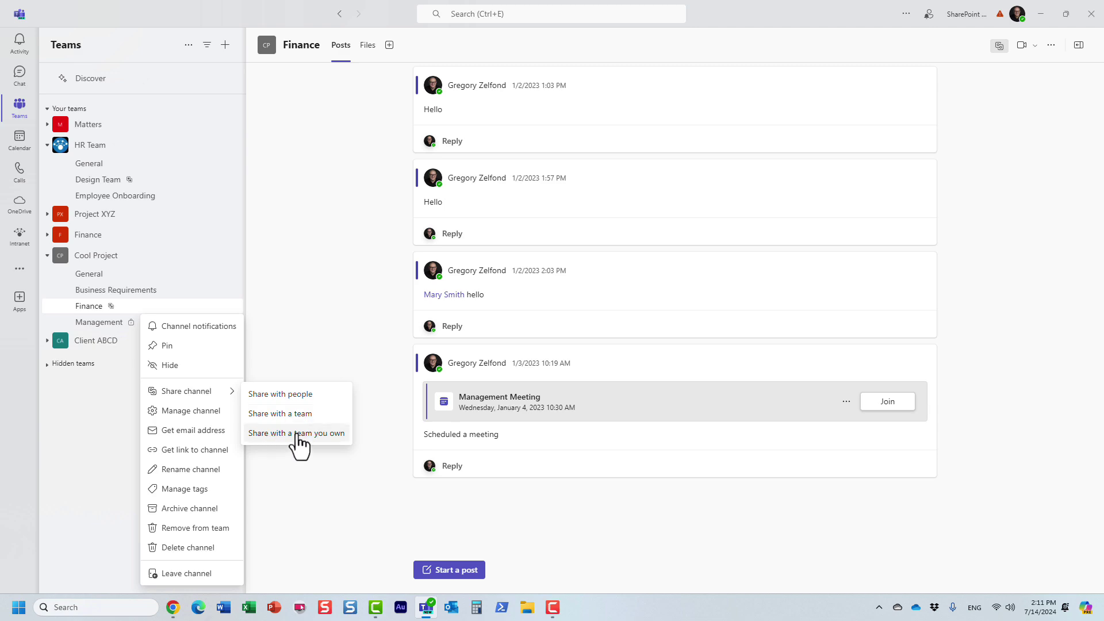
left_click(302, 435)
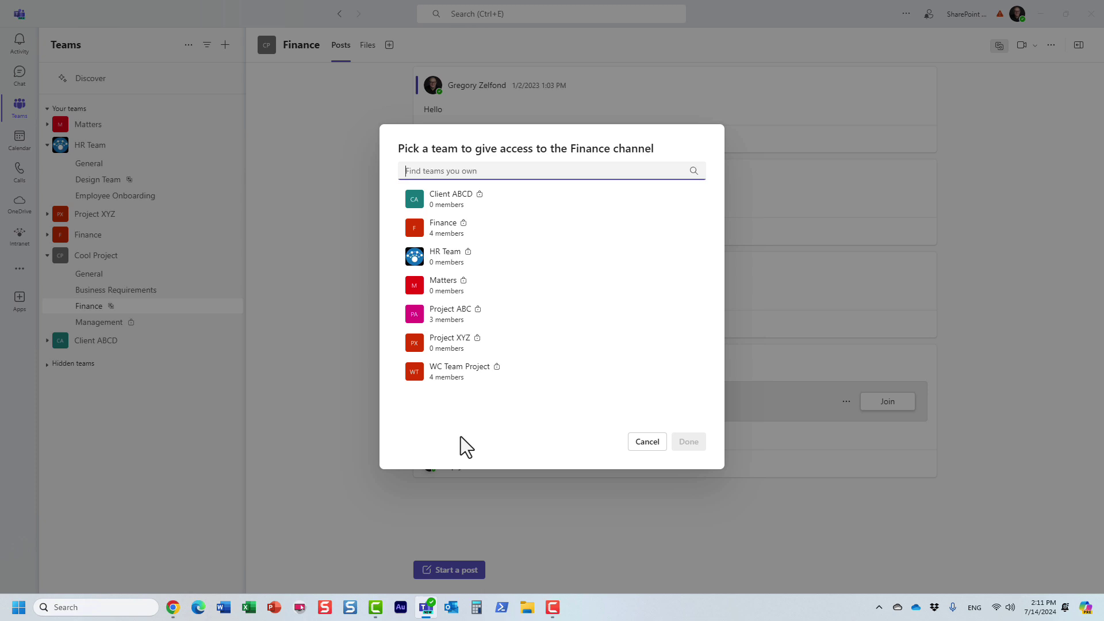
left_click(446, 262)
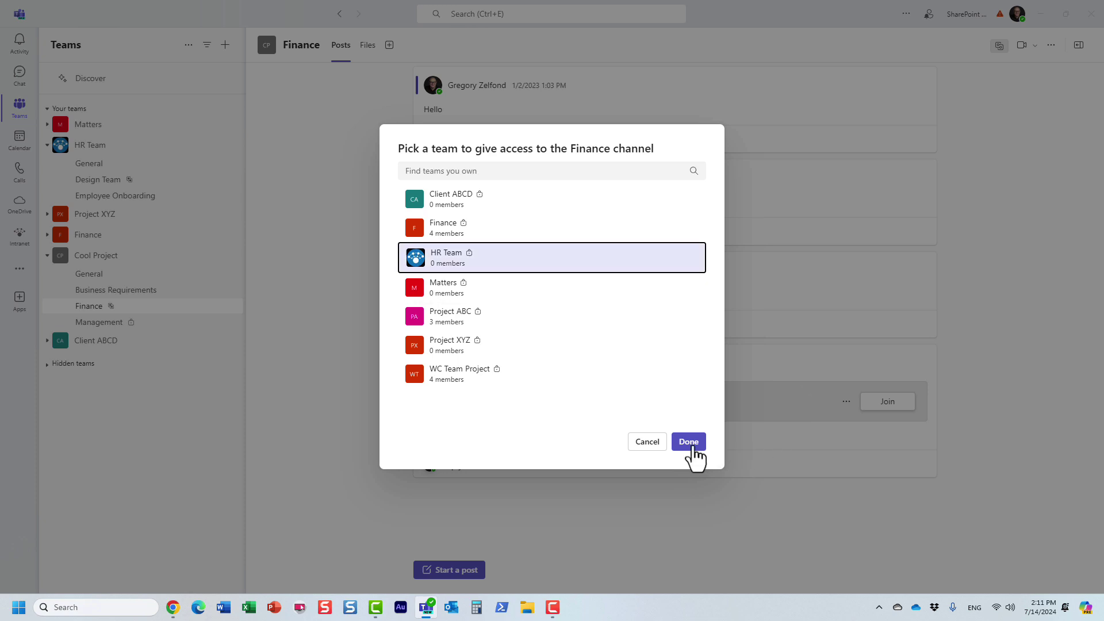
left_click(691, 444)
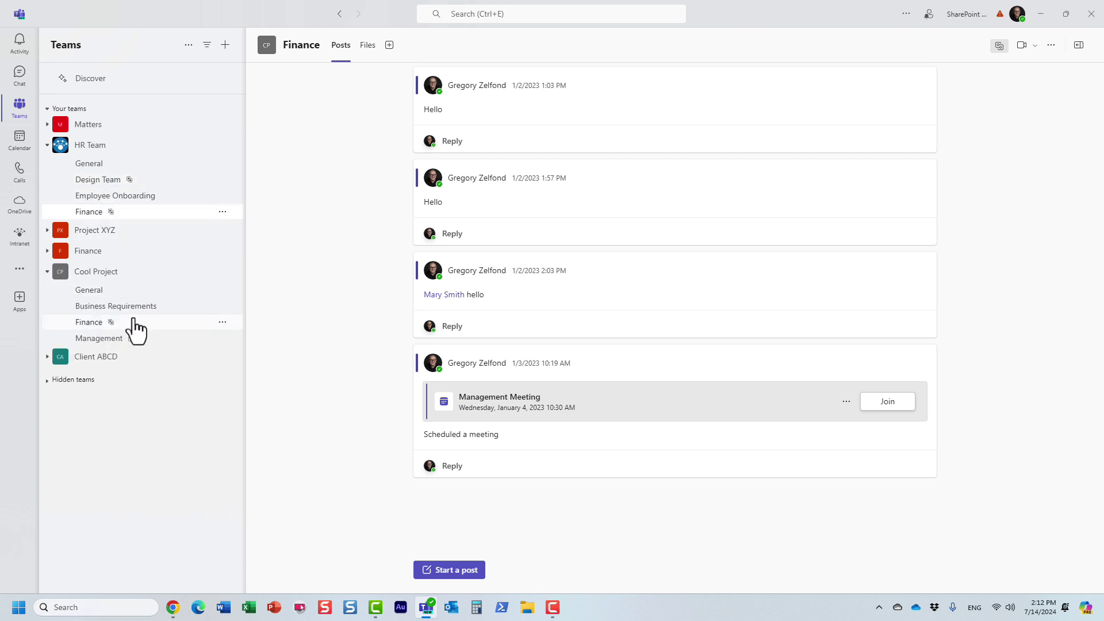
Inspect the options of the Finance channel under HR Team and the sharing options of the Finance channel under Cool Project.
left_click(222, 211)
left_click(312, 201)
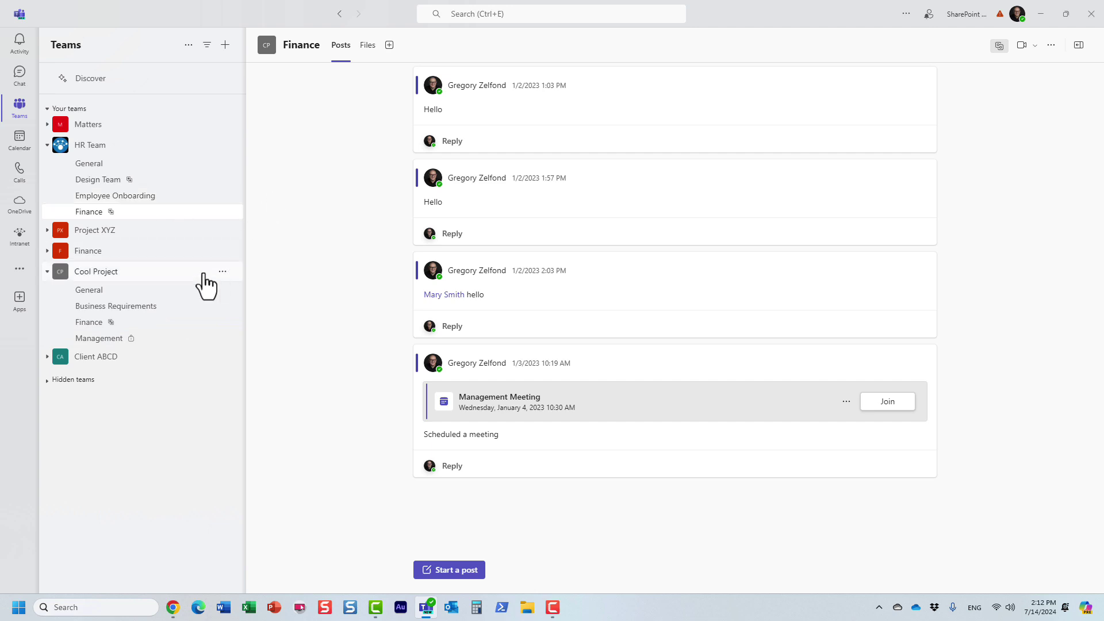
left_click(222, 322)
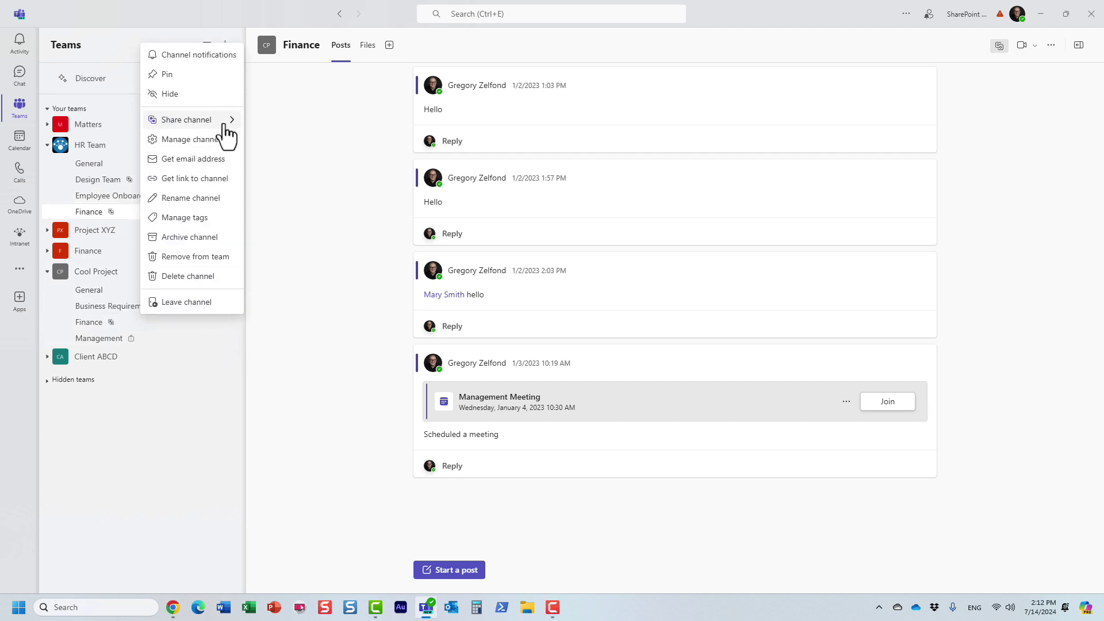
mouse_move(225, 128)
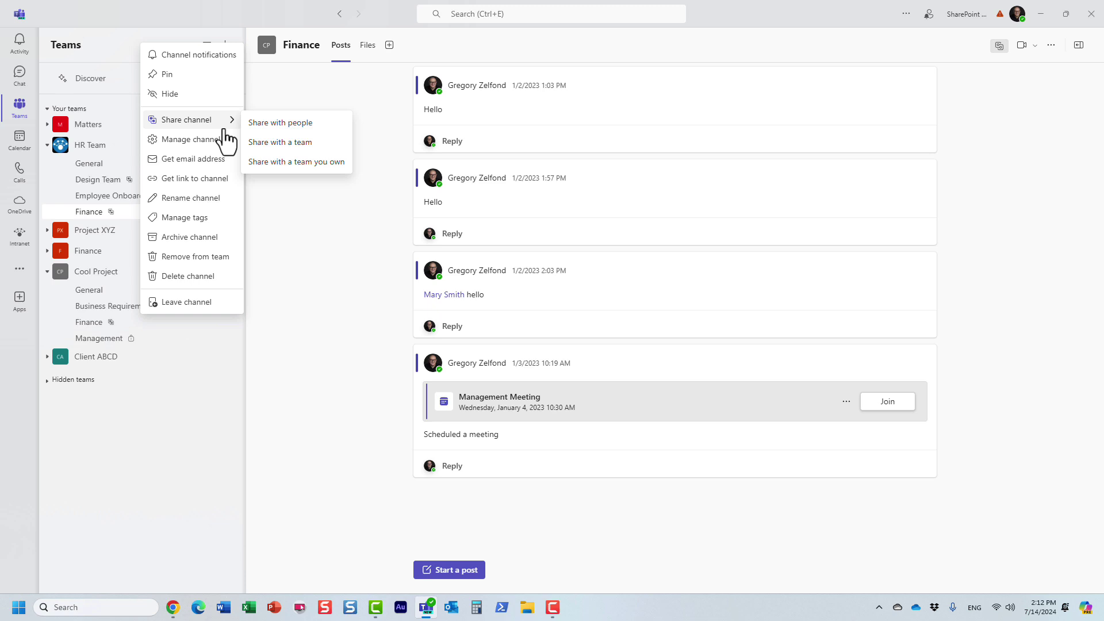